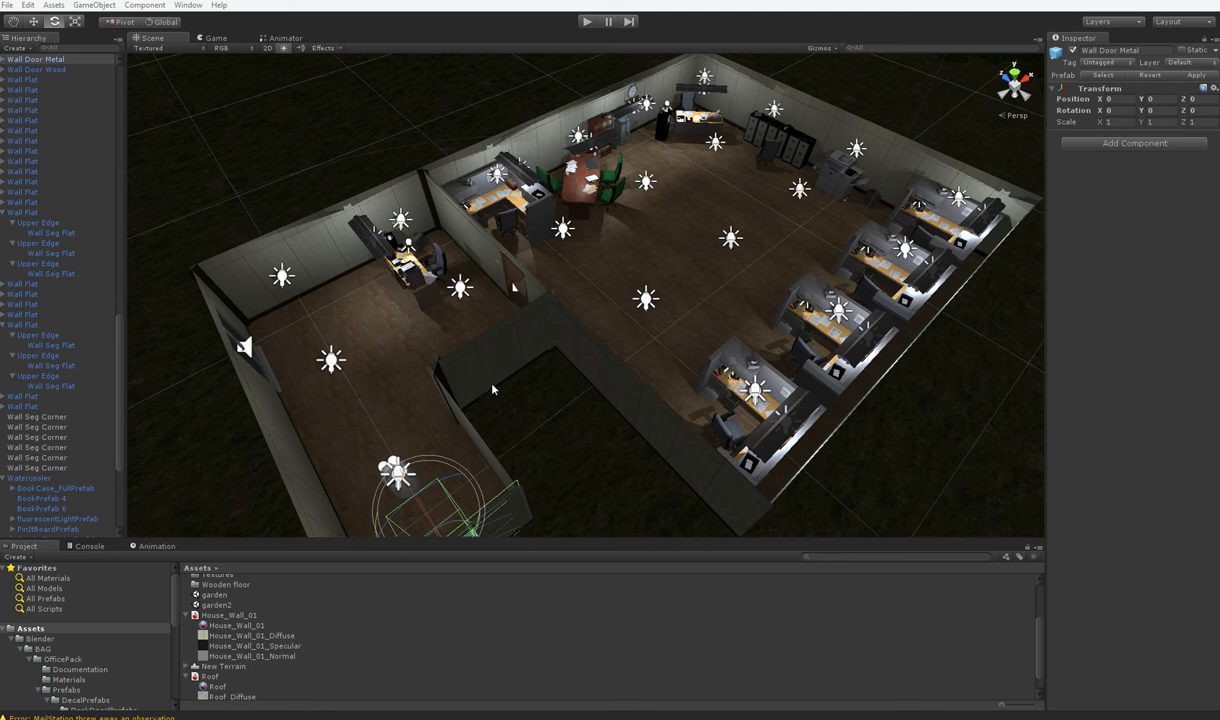
Focus the view on the metal entrance door and bring the whole office layout into view
{"action": "scroll", "coordinate": [492, 389], "scroll_direction": "down", "scroll_amount": 2}
{"action": "key", "text": "f"}
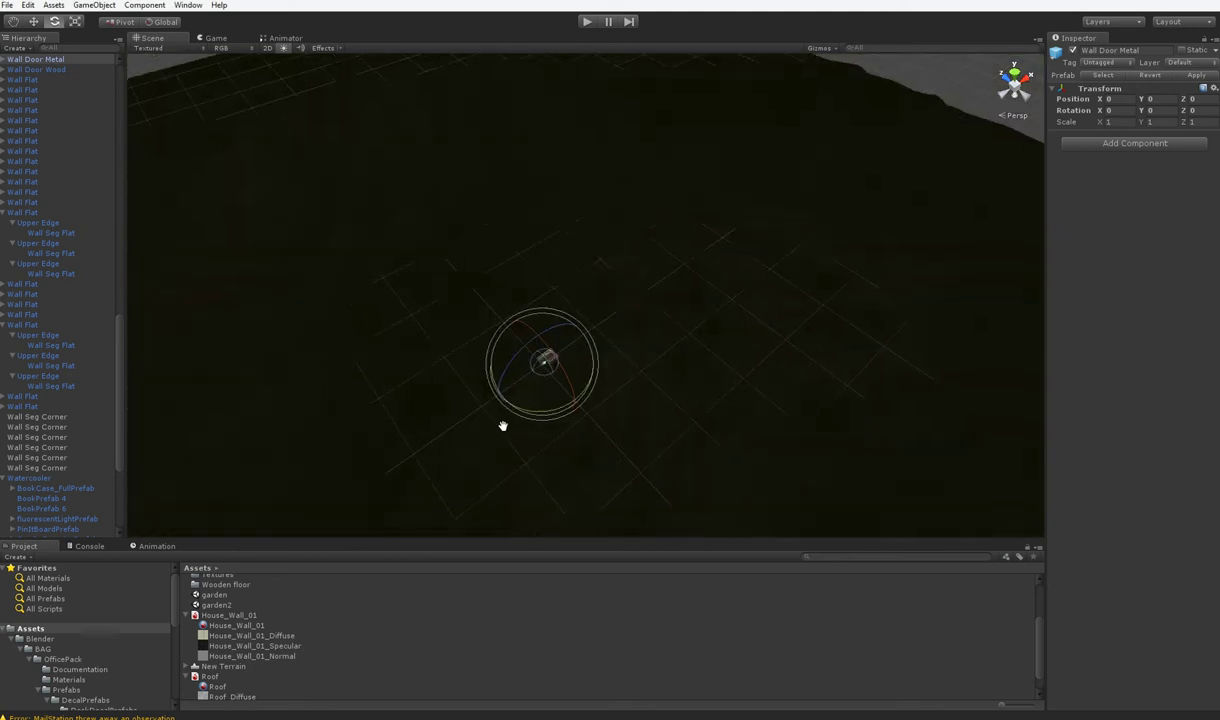
{"action": "double_click", "coordinate": [70, 62]}
{"action": "middle_click_drag", "start_coordinate": [645, 382], "coordinate": [473, 559]}
{"action": "scroll", "coordinate": [538, 440], "scroll_direction": "down", "scroll_amount": 1}
{"action": "middle_click_drag", "start_coordinate": [538, 440], "coordinate": [562, 488]}
{"action": "scroll", "coordinate": [562, 488], "scroll_direction": "down", "scroll_amount": 2}
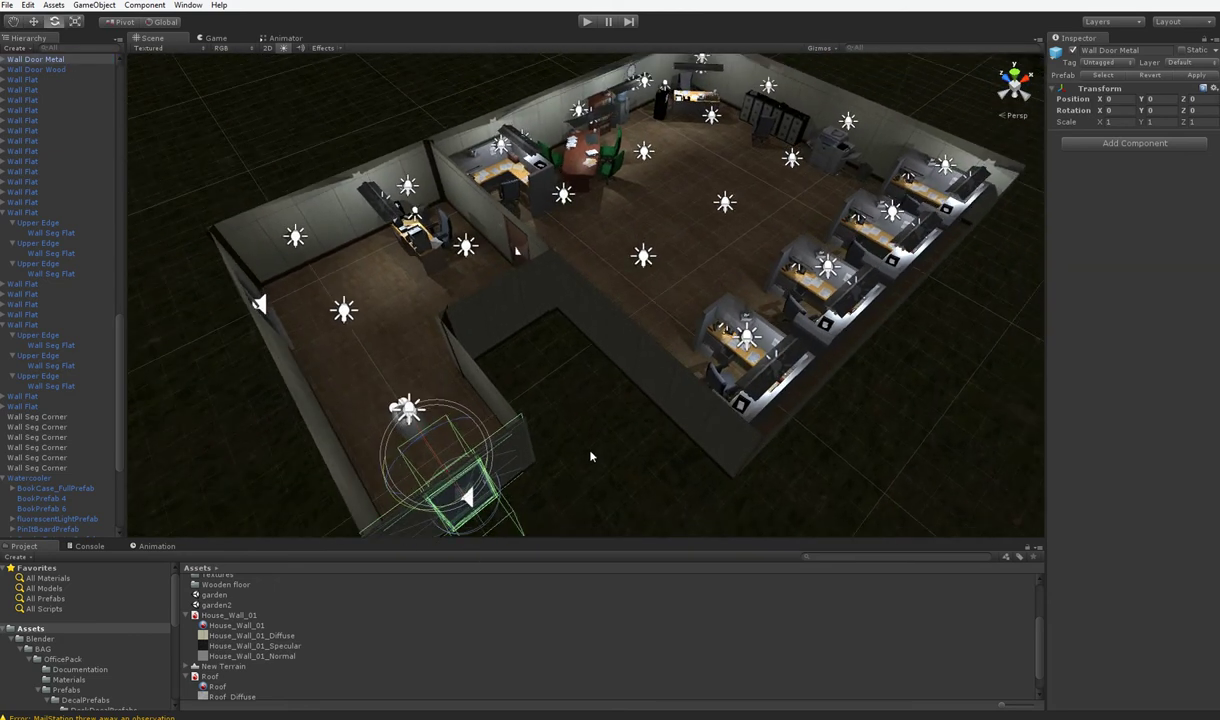
Inspect the flat wall at the inner corner of the office, including its wall segments and upper edge pieces
{"action": "left_click", "coordinate": [479, 296]}
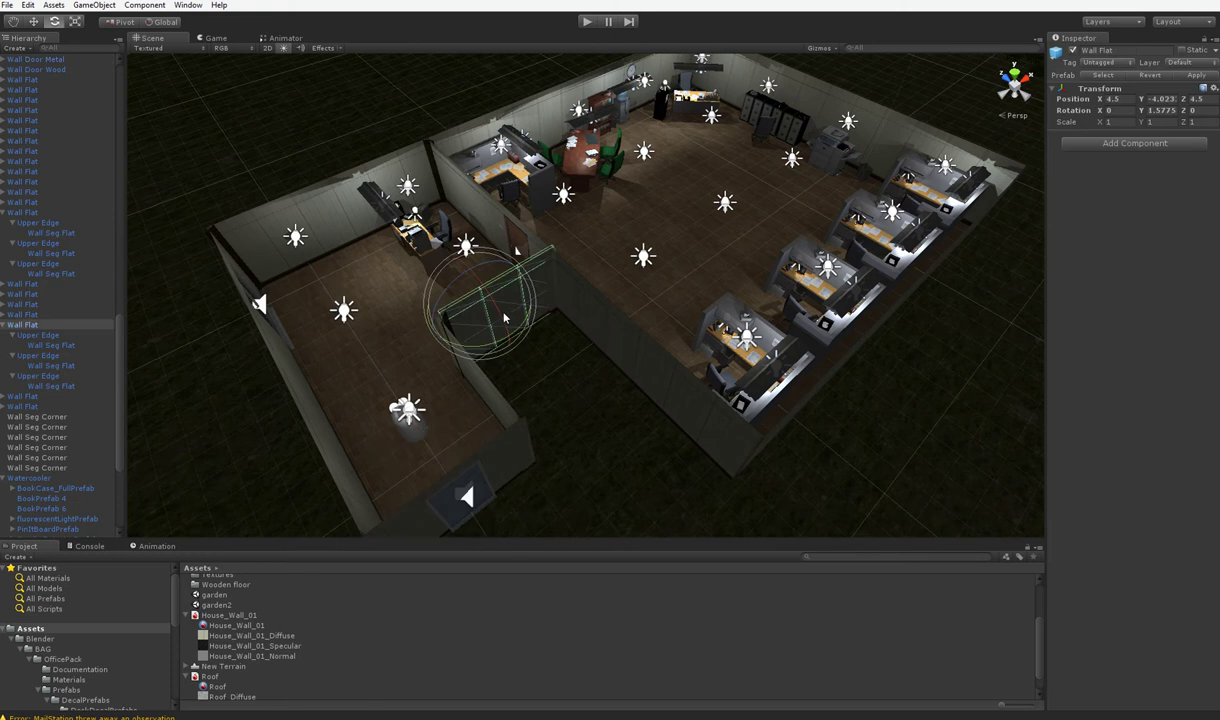
{"action": "left_click", "coordinate": [535, 272]}
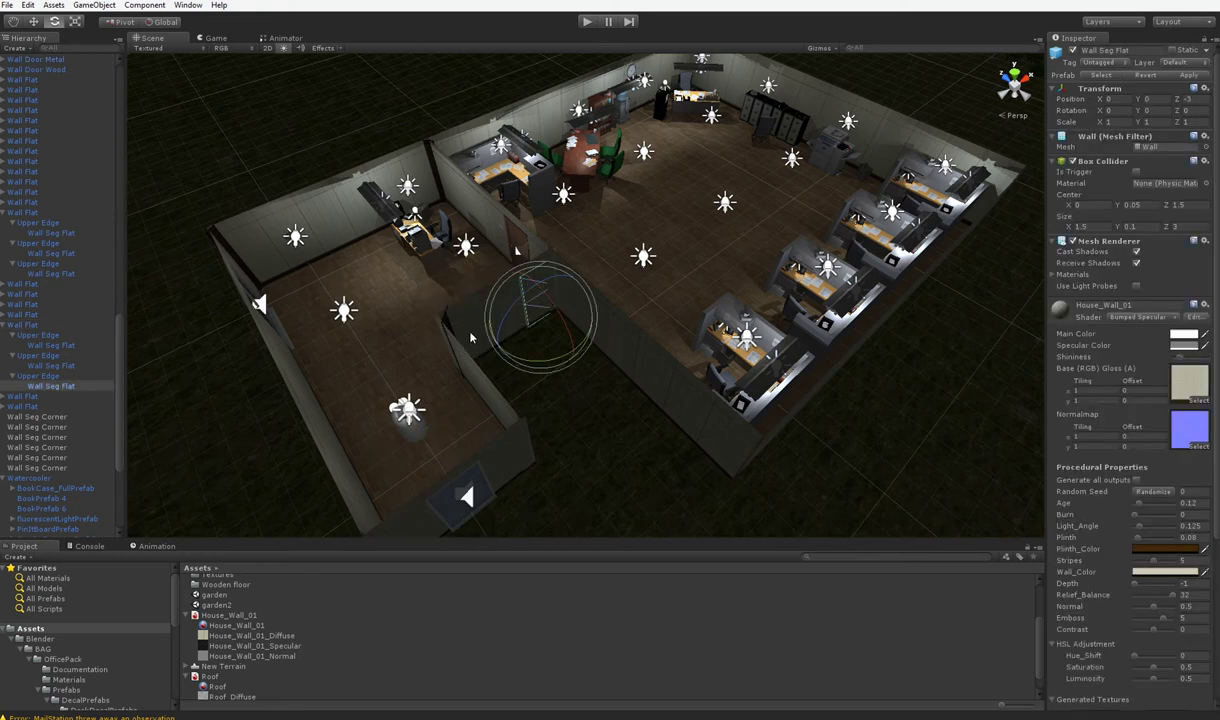
{"action": "left_click", "coordinate": [471, 337]}
{"action": "left_click", "coordinate": [492, 282]}
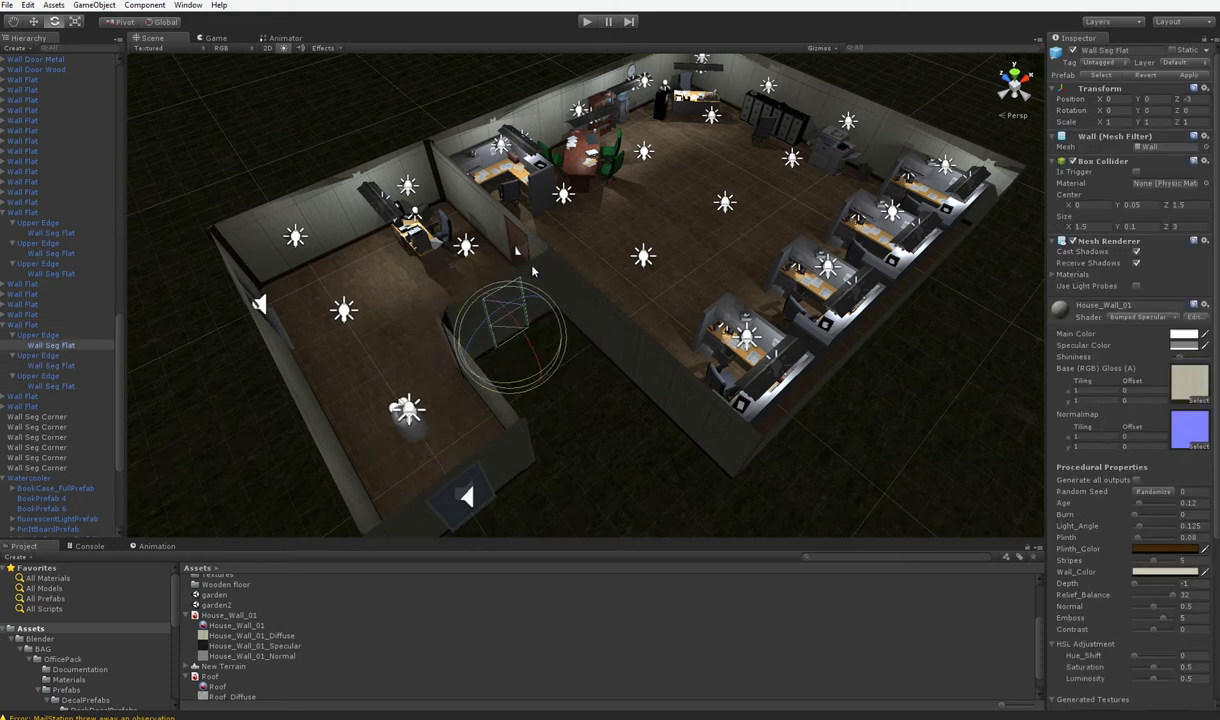
{"action": "left_click", "coordinate": [500, 274]}
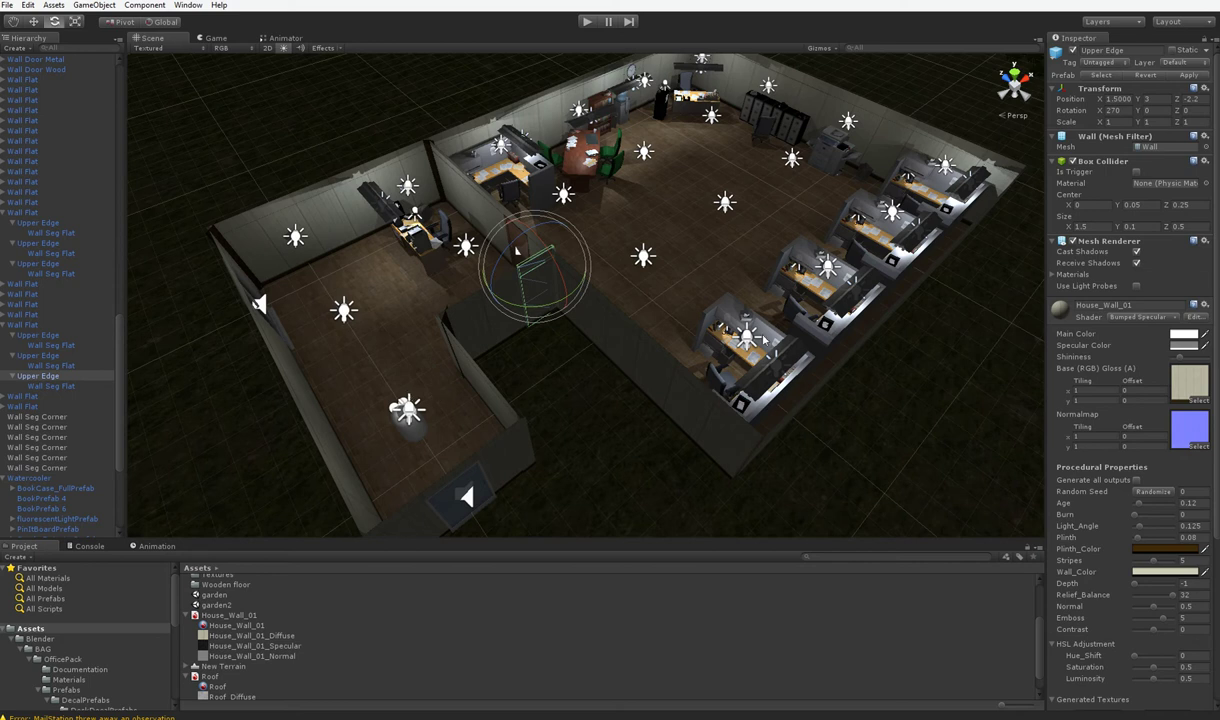
Select the nearest cubicle in the row along the outer wall and examine its Workstation settings and surroundings
{"action": "left_click", "coordinate": [708, 340]}
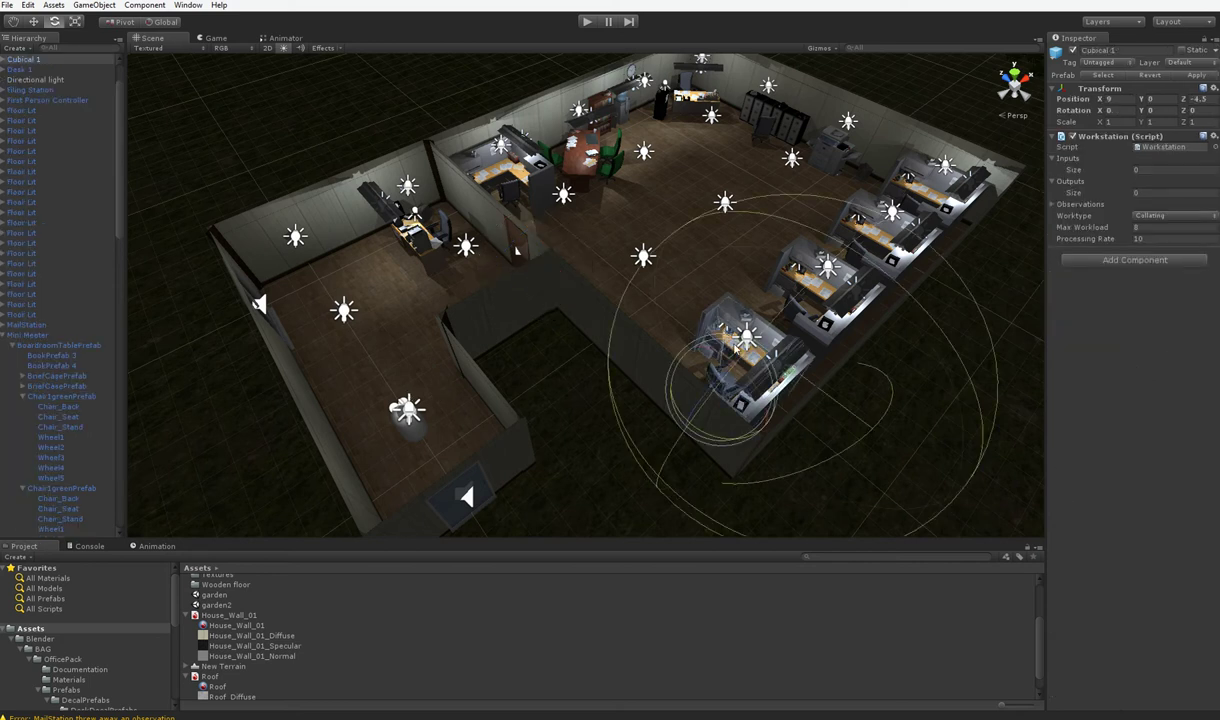
{"action": "scroll", "coordinate": [740, 344], "scroll_direction": "up", "scroll_amount": 5}
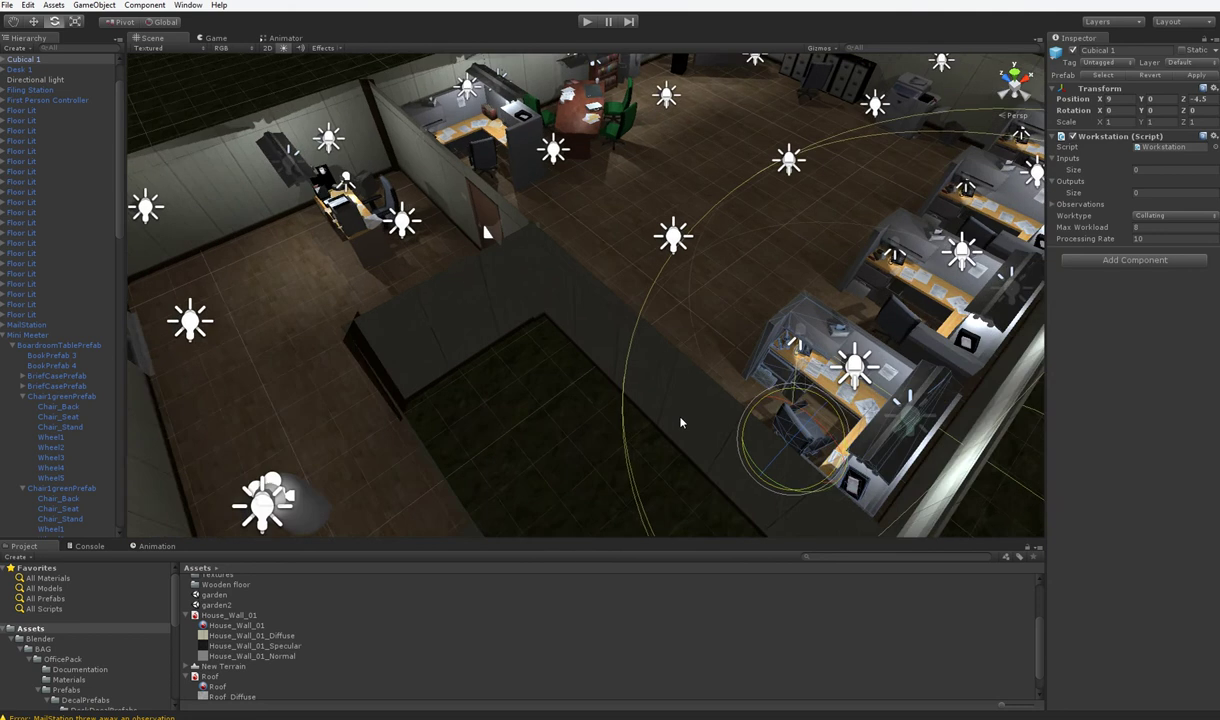
{"action": "scroll", "coordinate": [797, 423], "scroll_direction": "down", "scroll_amount": 2}
{"action": "scroll", "coordinate": [463, 420], "scroll_direction": "down", "scroll_amount": 4}
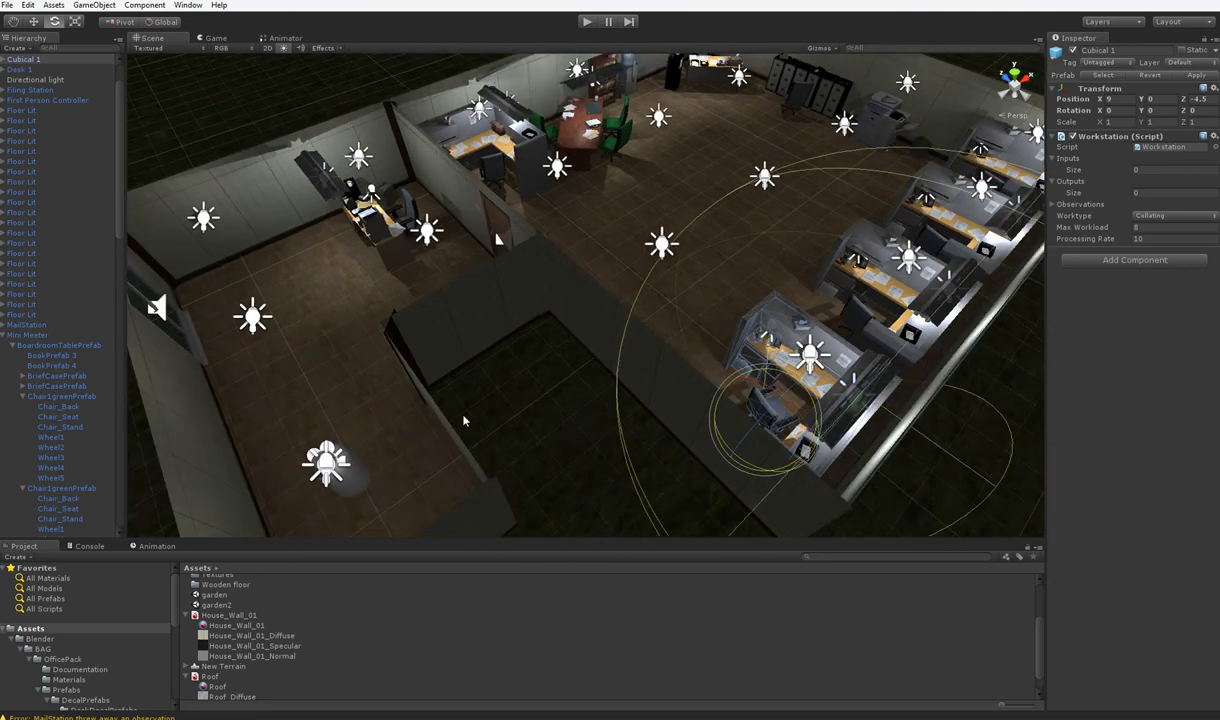
{"action": "scroll", "coordinate": [463, 420], "scroll_direction": "down", "scroll_amount": 2}
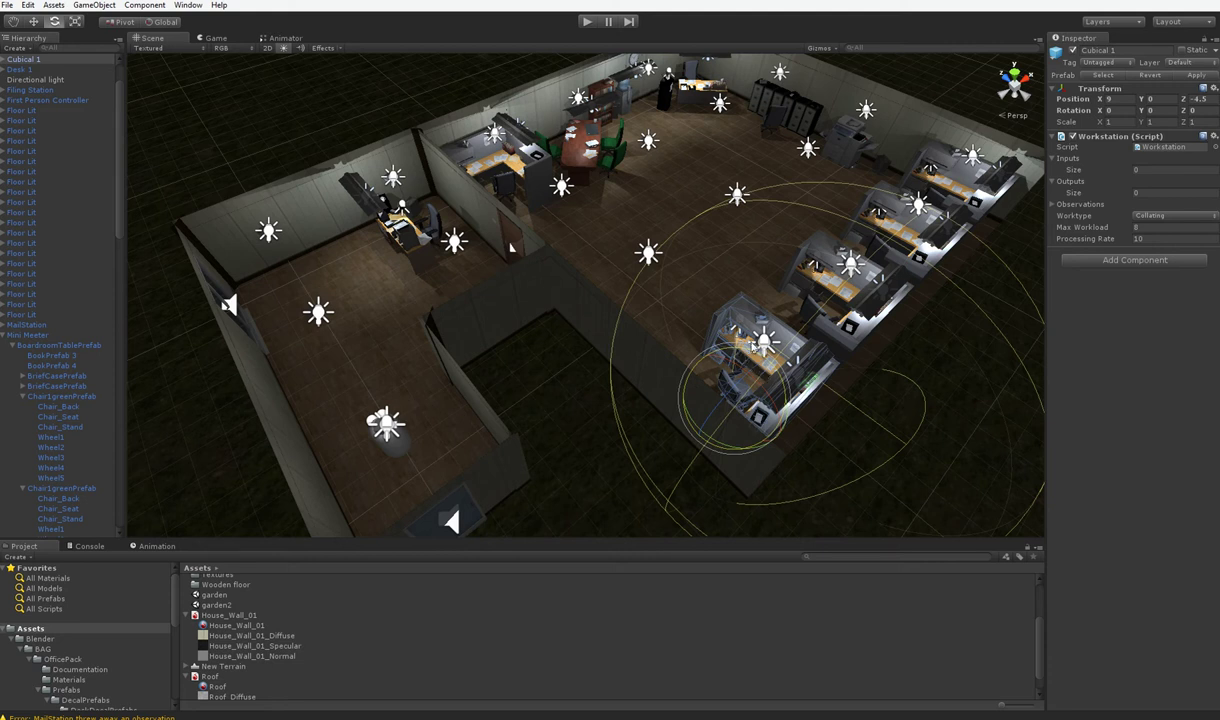
Select the whole flat wall between the entrance room and the main office and view the rooms around it
{"action": "left_click", "coordinate": [442, 312]}
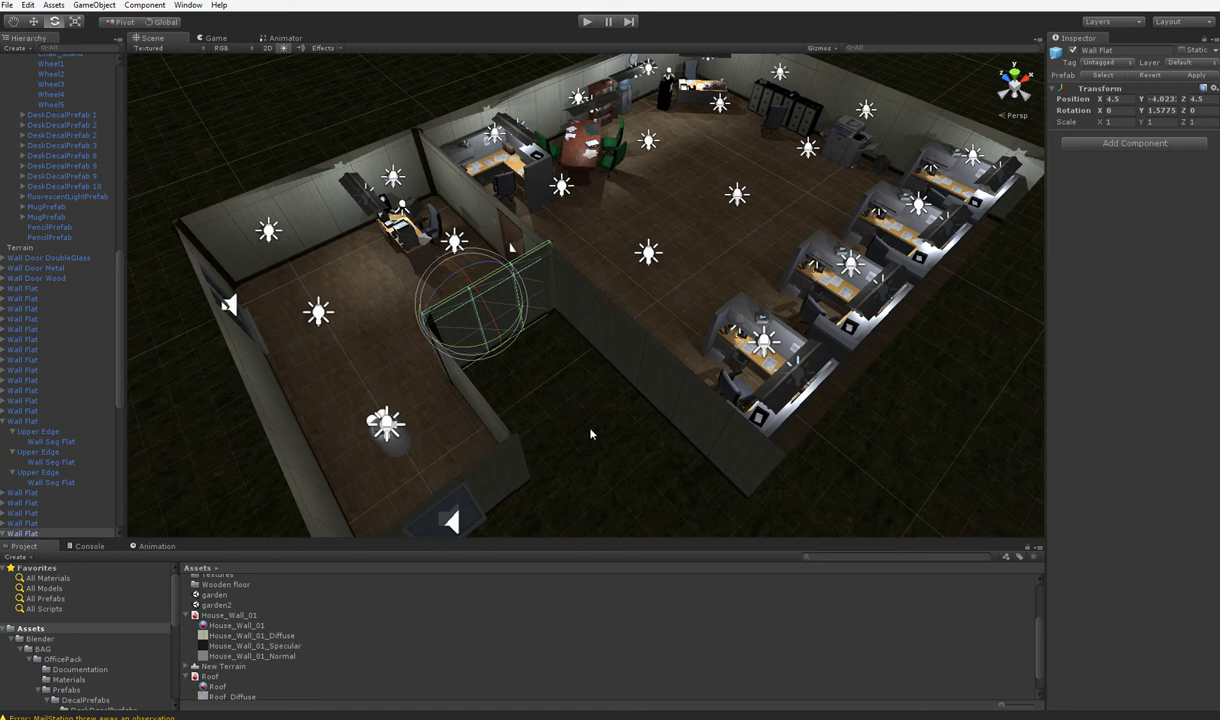
{"action": "middle_click_drag", "start_coordinate": [585, 452], "coordinate": [708, 525]}
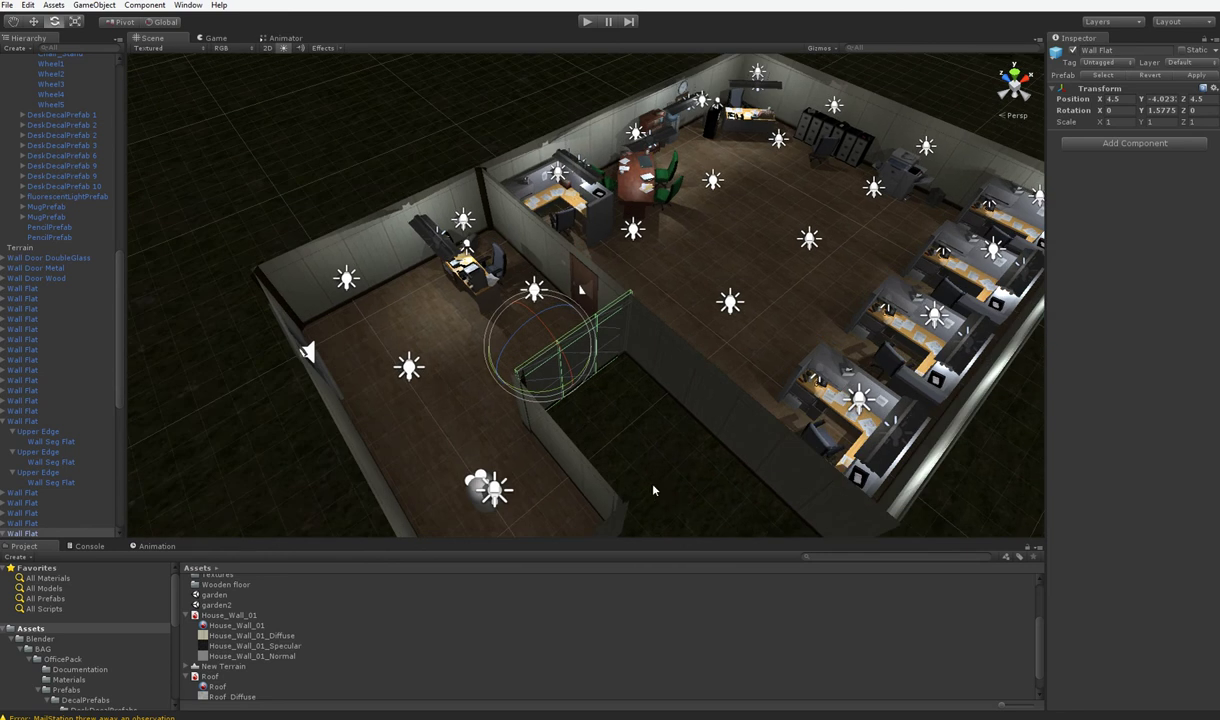
{"action": "middle_click_drag", "start_coordinate": [653, 490], "coordinate": [445, 495]}
Examine the script settings of the nearest cubicle, the mail station and the desk in the far corner
{"action": "left_click", "coordinate": [689, 422]}
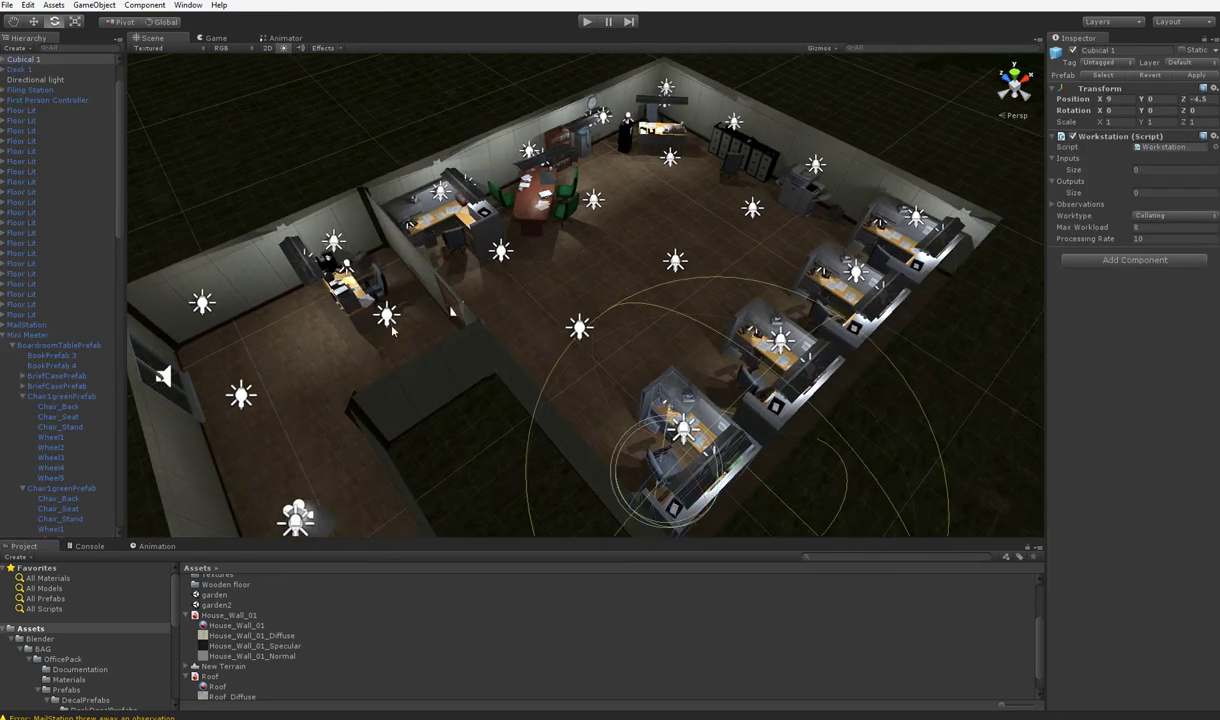
{"action": "left_click", "coordinate": [354, 286]}
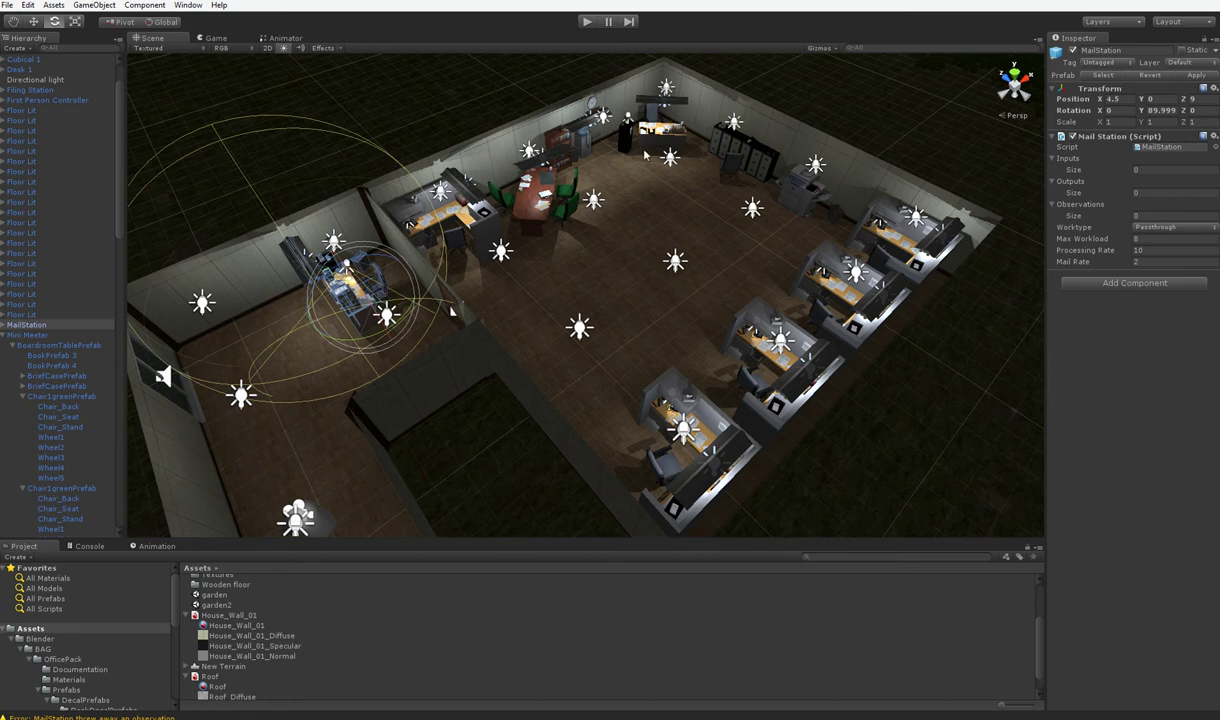
{"action": "left_click", "coordinate": [645, 142]}
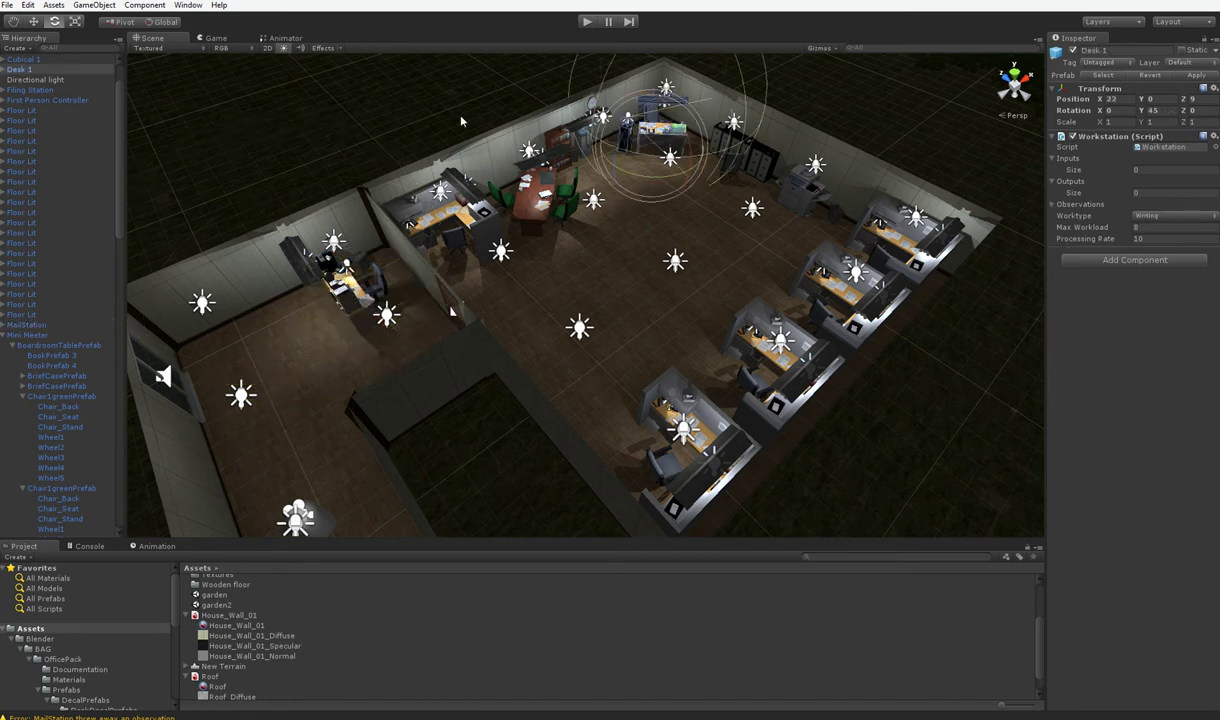
{"action": "left_click", "coordinate": [649, 183]}
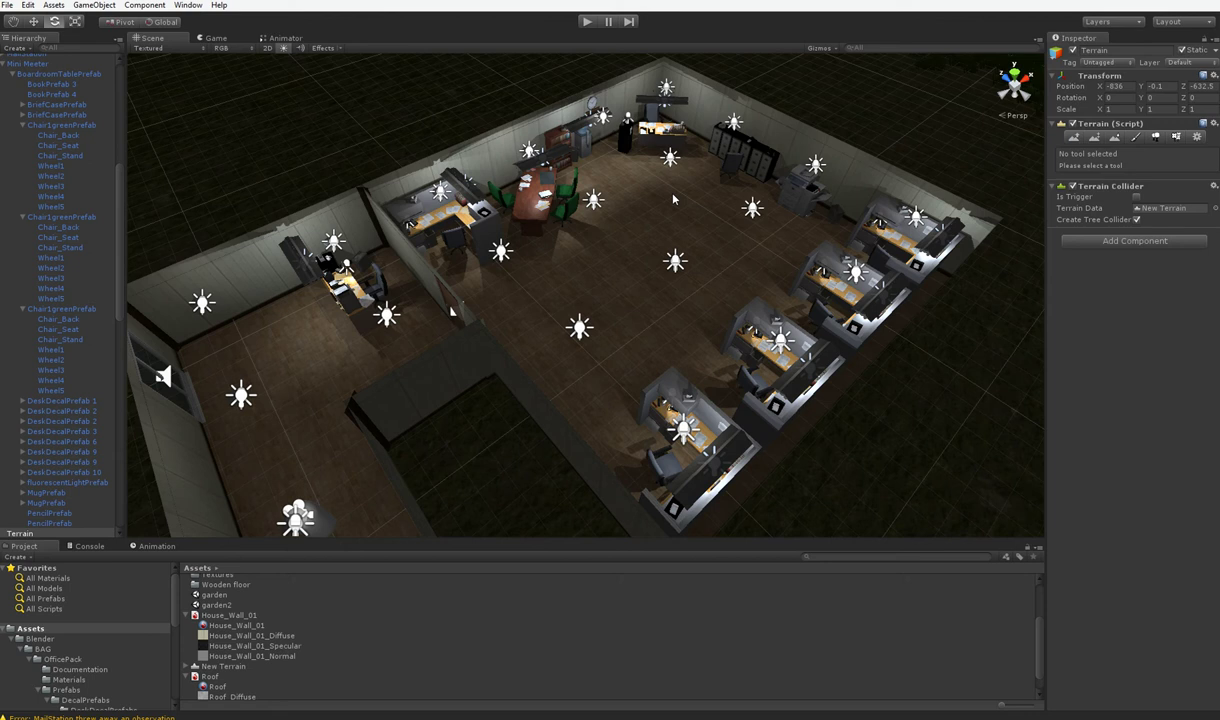
Select the water cooler station beside the bookcase and examine that area of the main office
{"action": "middle_click_drag", "start_coordinate": [669, 241], "coordinate": [657, 243]}
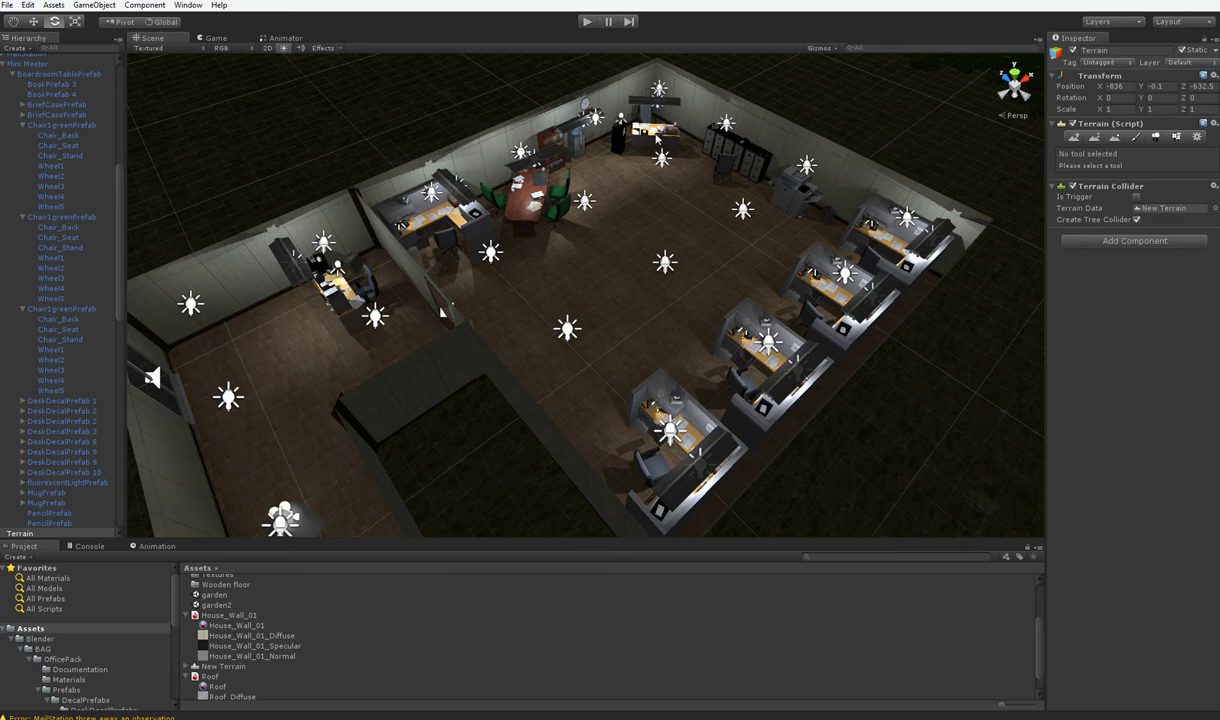
{"action": "middle_click_drag", "start_coordinate": [680, 303], "coordinate": [595, 389]}
{"action": "scroll", "coordinate": [597, 389], "scroll_direction": "up", "scroll_amount": 8}
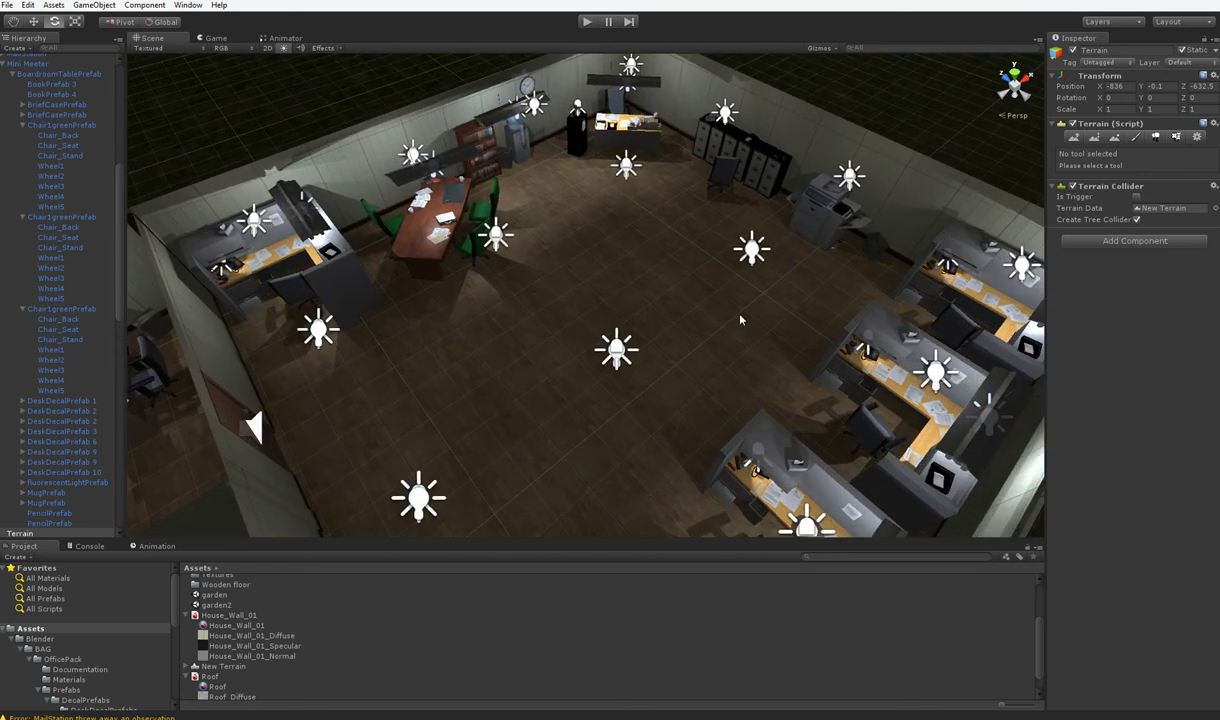
{"action": "middle_click_drag", "start_coordinate": [719, 300], "coordinate": [858, 506]}
{"action": "scroll", "coordinate": [673, 306], "scroll_direction": "down", "scroll_amount": 2}
{"action": "left_click", "coordinate": [517, 208]}
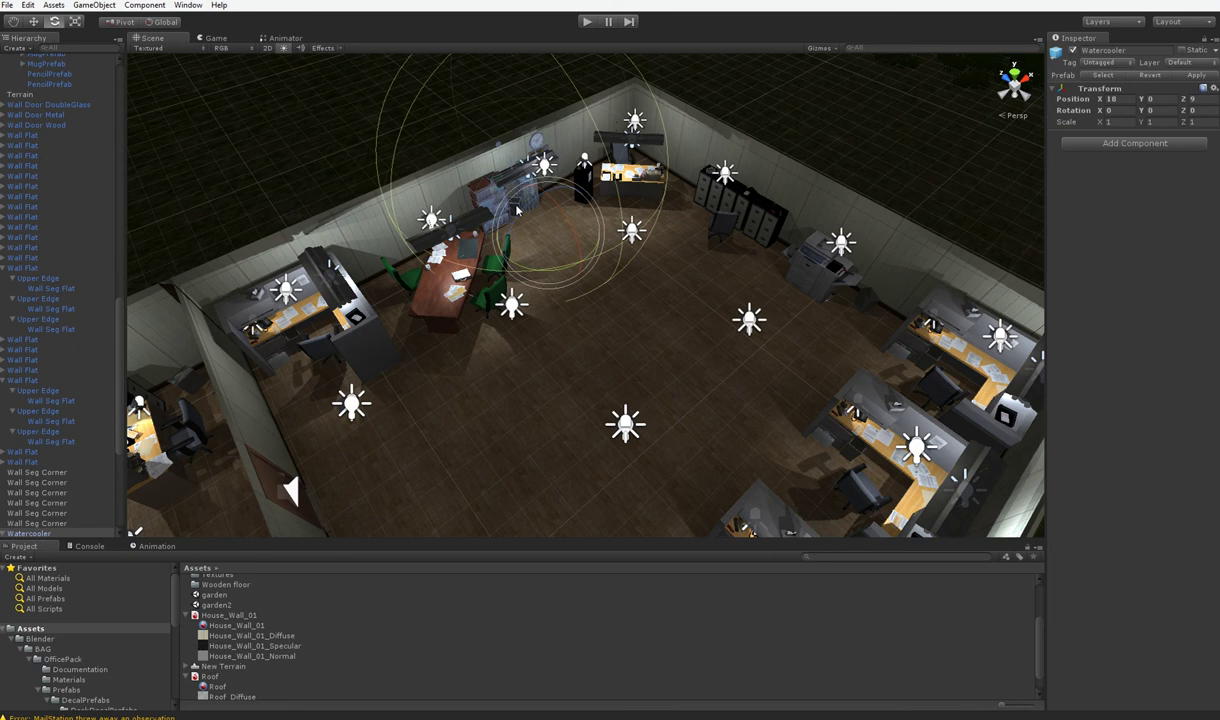
{"action": "middle_click_drag", "start_coordinate": [517, 233], "coordinate": [585, 251]}
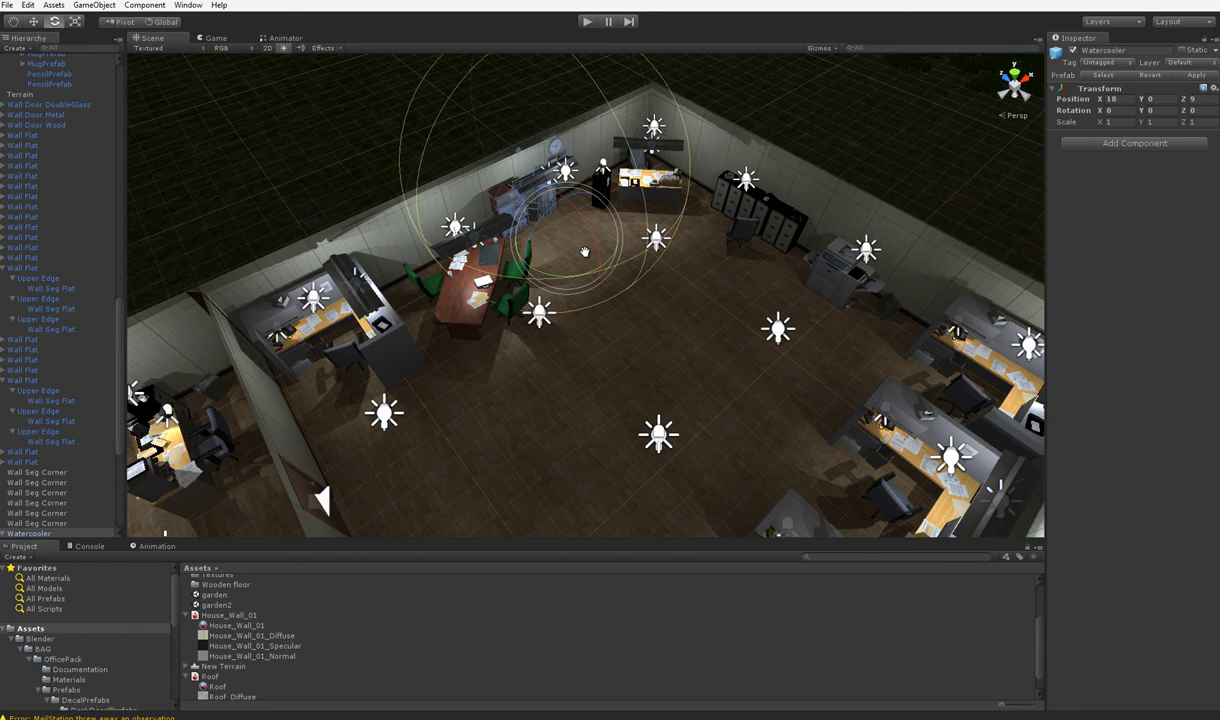
Inspect the filing station and the copy station along the far wall of the main office
{"action": "scroll", "coordinate": [587, 257], "scroll_direction": "down", "scroll_amount": 5}
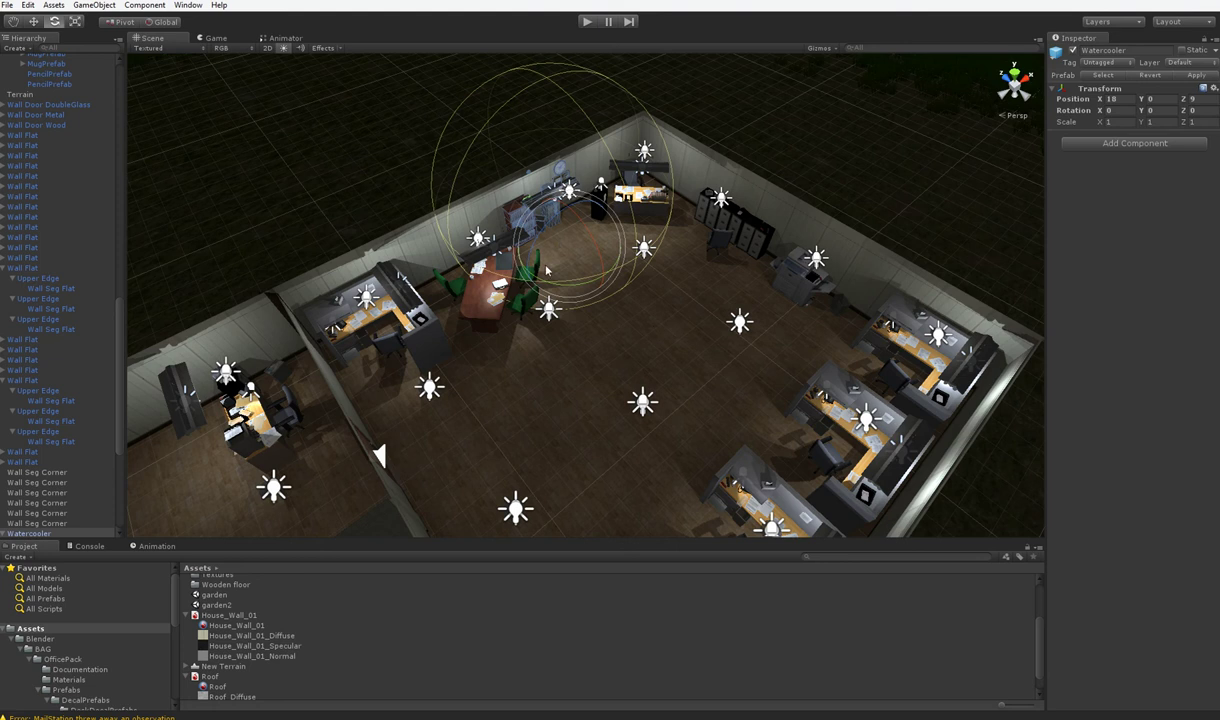
{"action": "left_click", "coordinate": [710, 233]}
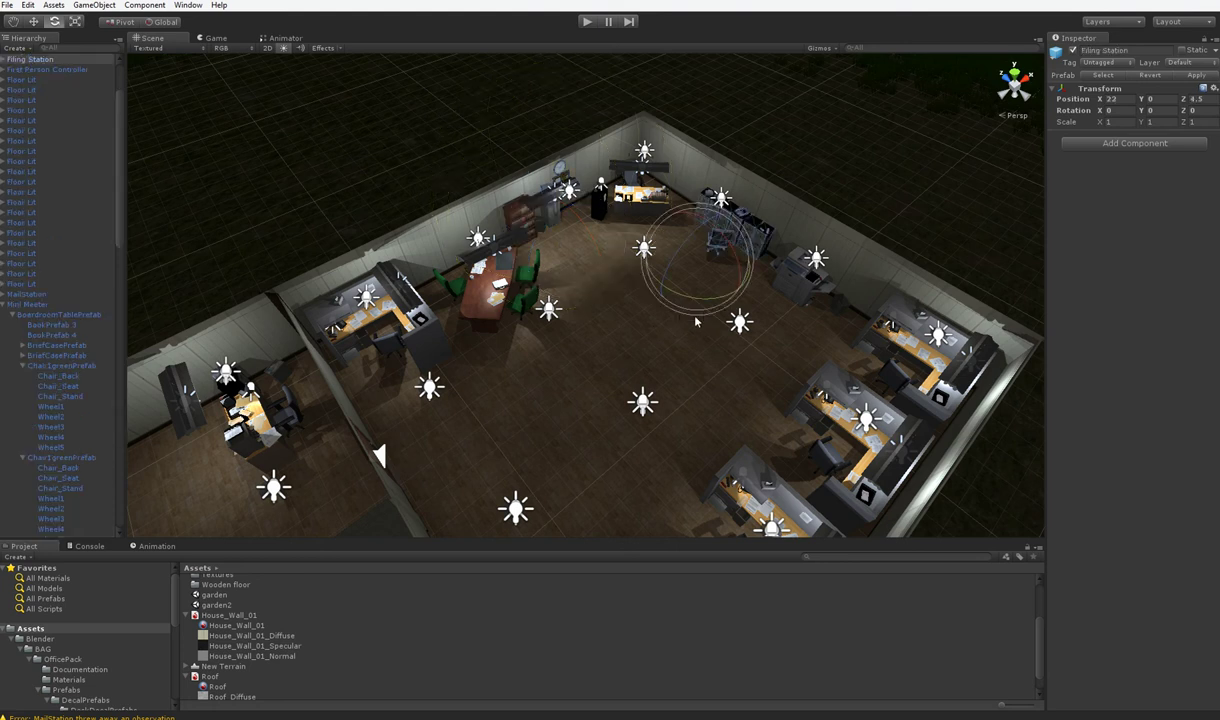
{"action": "middle_click_drag", "start_coordinate": [697, 321], "coordinate": [533, 347]}
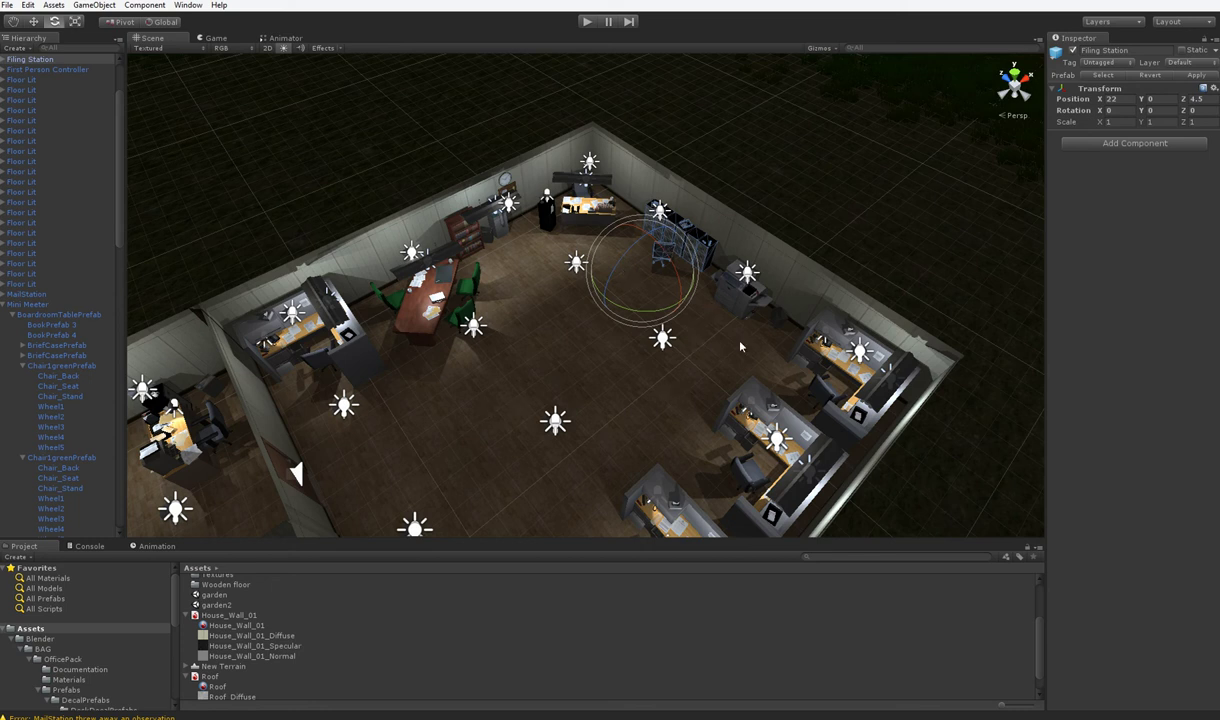
{"action": "left_click", "coordinate": [735, 295]}
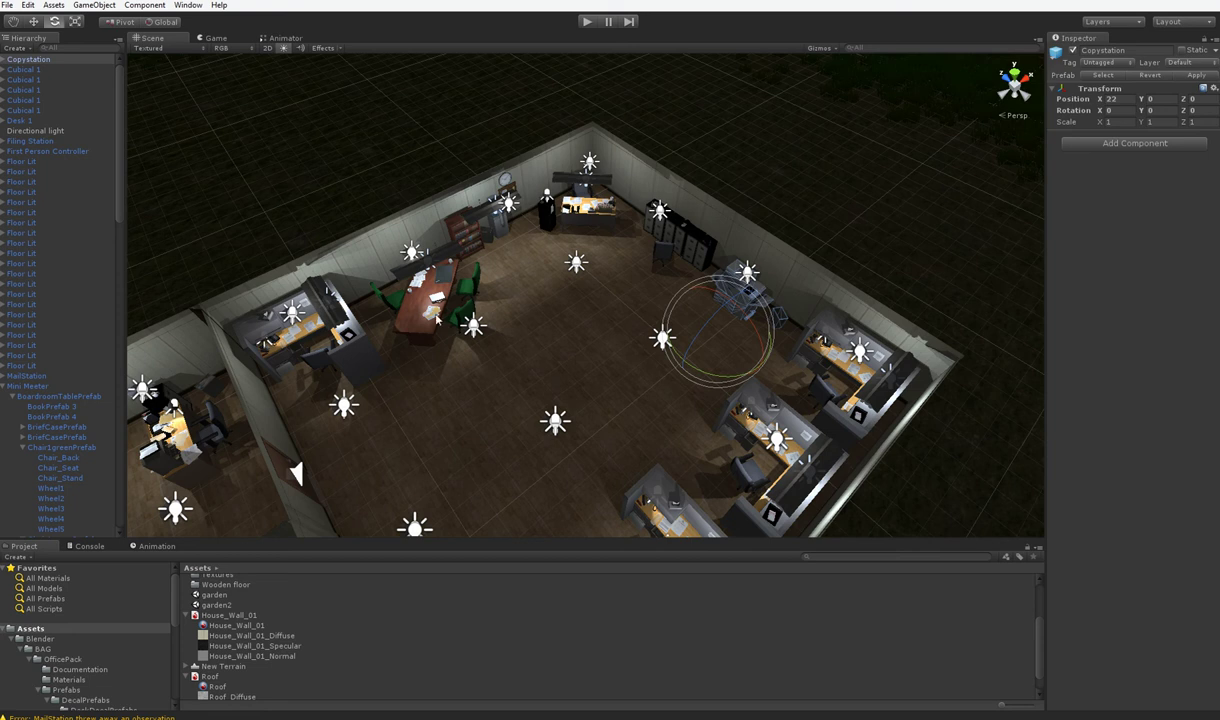
{"action": "middle_click_drag", "start_coordinate": [577, 360], "coordinate": [592, 350]}
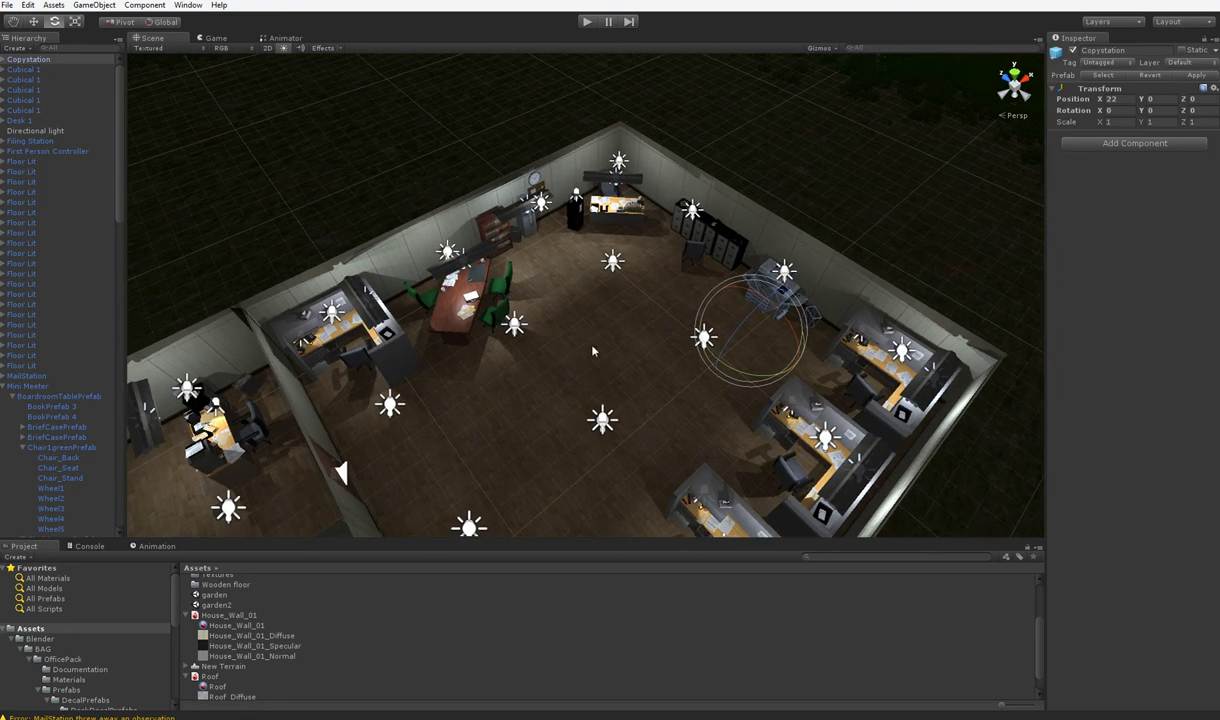
Select the mini meeting area and examine its table, green chairs and desktop items up close
{"action": "left_click", "coordinate": [455, 319]}
{"action": "middle_click_drag", "start_coordinate": [583, 382], "coordinate": [927, 348]}
{"action": "scroll", "coordinate": [632, 370], "scroll_direction": "up", "scroll_amount": 15}
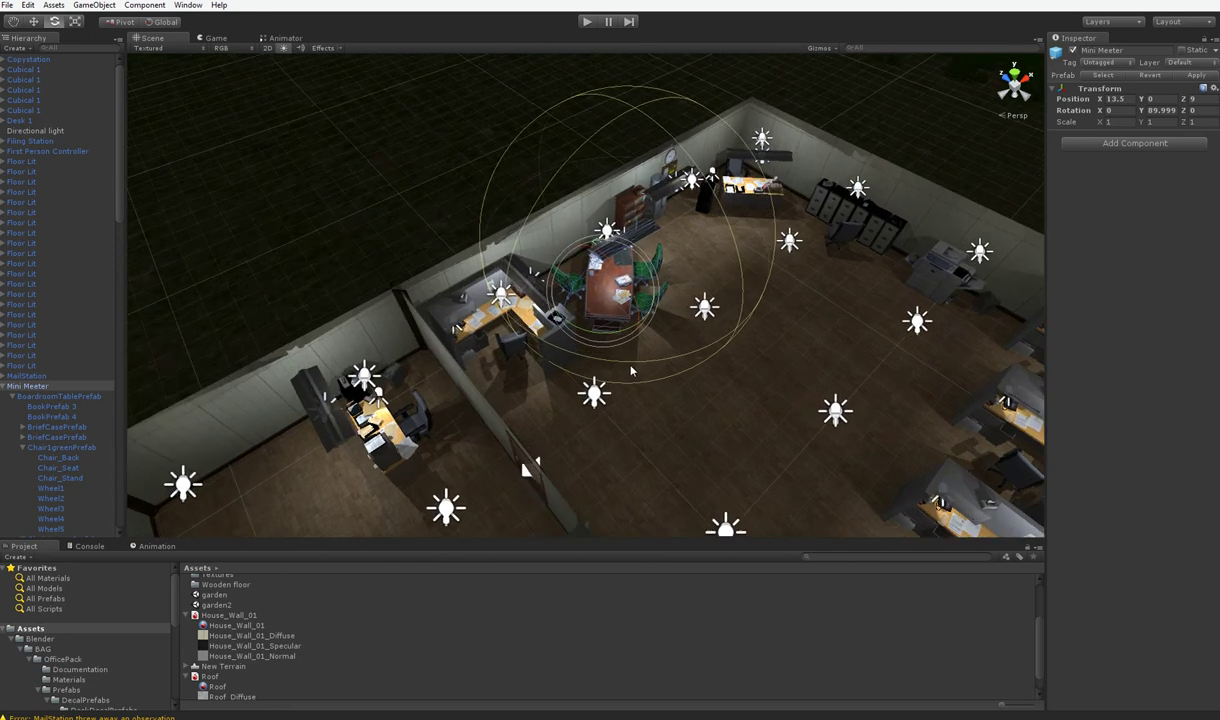
{"action": "scroll", "coordinate": [632, 385], "scroll_direction": "up", "scroll_amount": 14}
{"action": "middle_click_drag", "start_coordinate": [626, 392], "coordinate": [512, 399]}
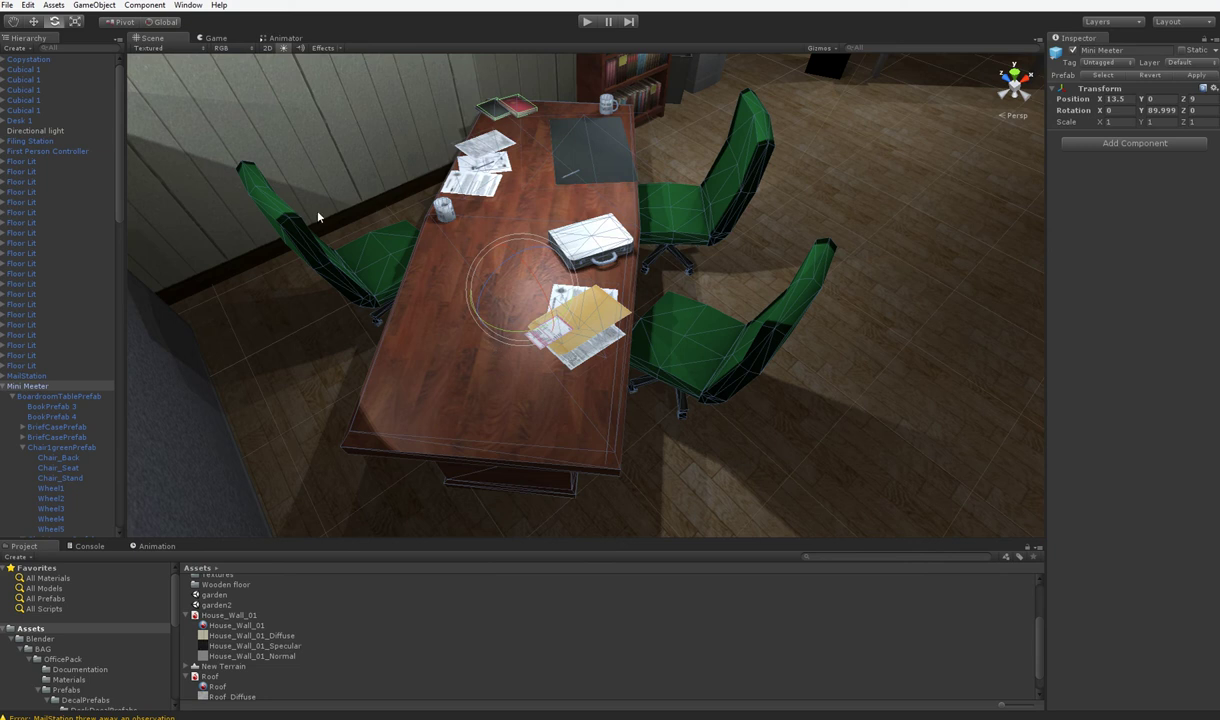
{"action": "scroll", "coordinate": [432, 301], "scroll_direction": "down", "scroll_amount": 5}
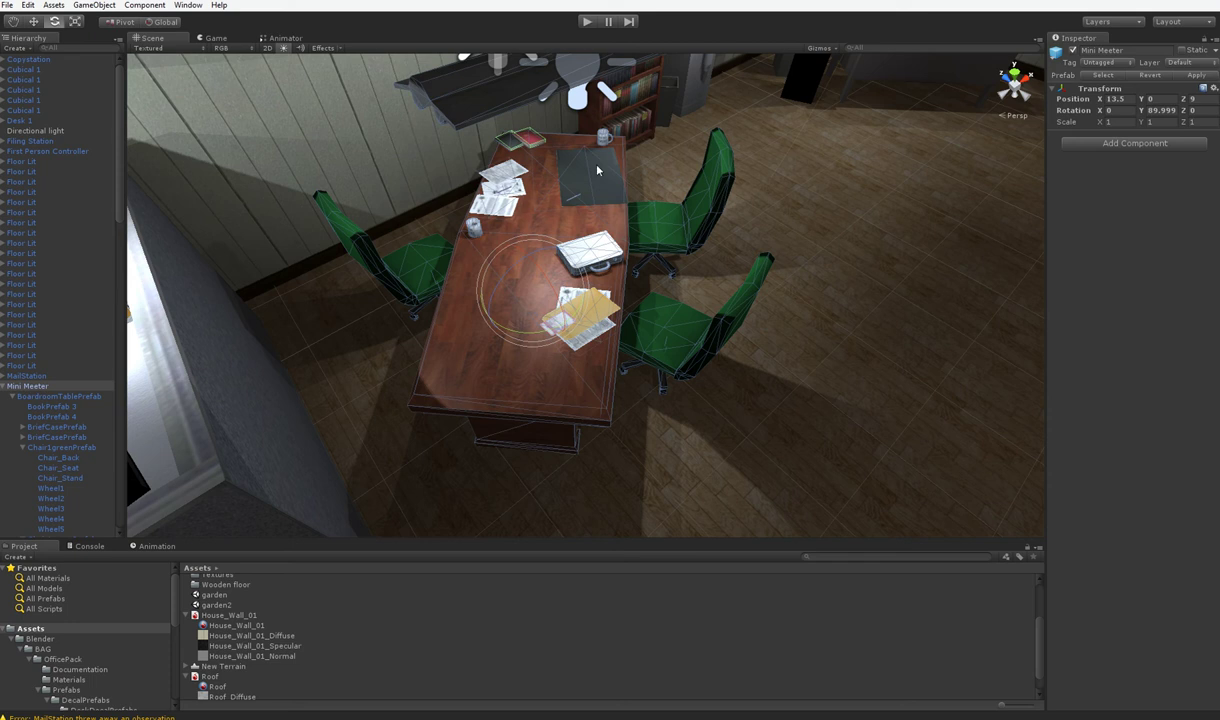
{"action": "scroll", "coordinate": [730, 278], "scroll_direction": "down", "scroll_amount": 5}
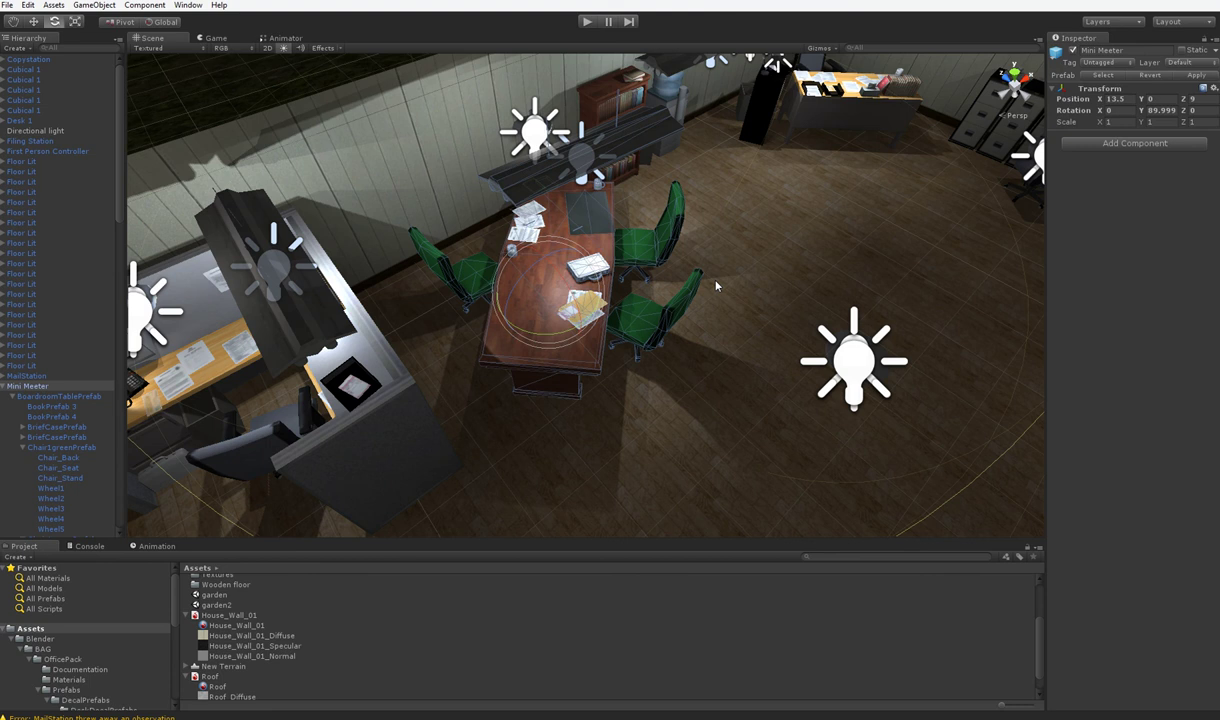
{"action": "scroll", "coordinate": [678, 372], "scroll_direction": "down", "scroll_amount": 10}
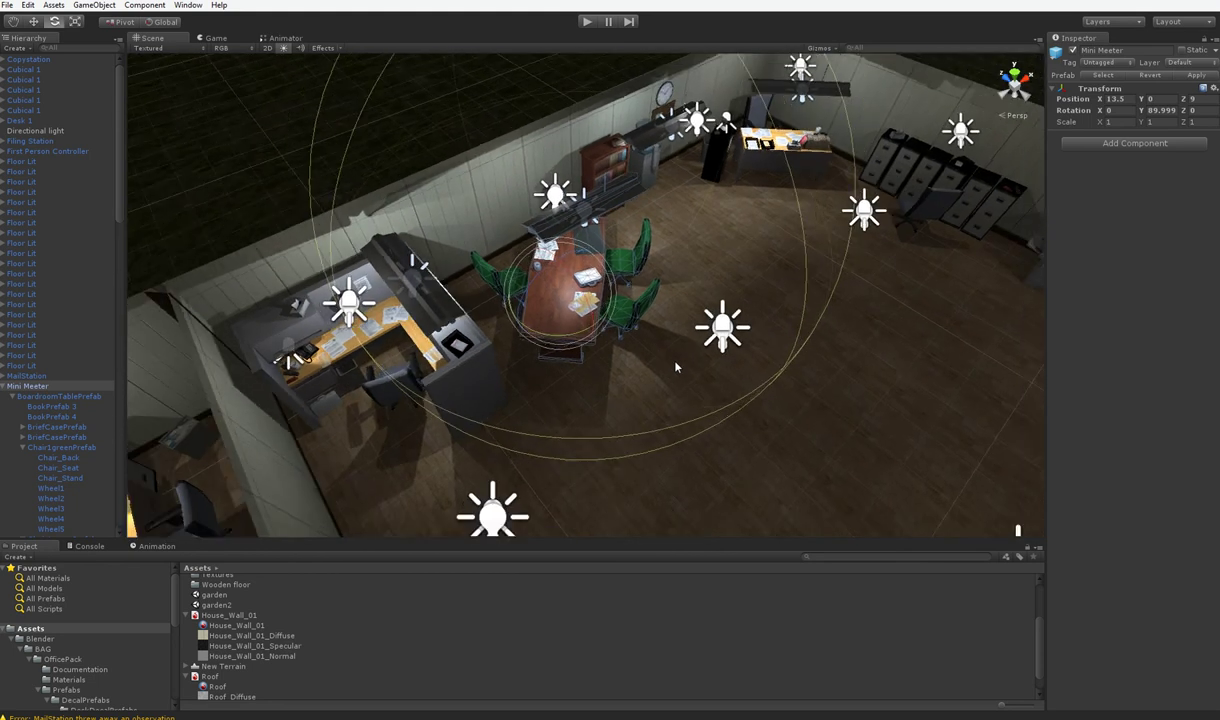
Select the wooden door between the entrance room and the main office, and run the scene in play mode
{"action": "left_click_drag", "start_coordinate": [622, 300], "coordinate": [548, 288], "text": "alt"}
{"action": "scroll", "coordinate": [594, 411], "scroll_direction": "down", "scroll_amount": 5}
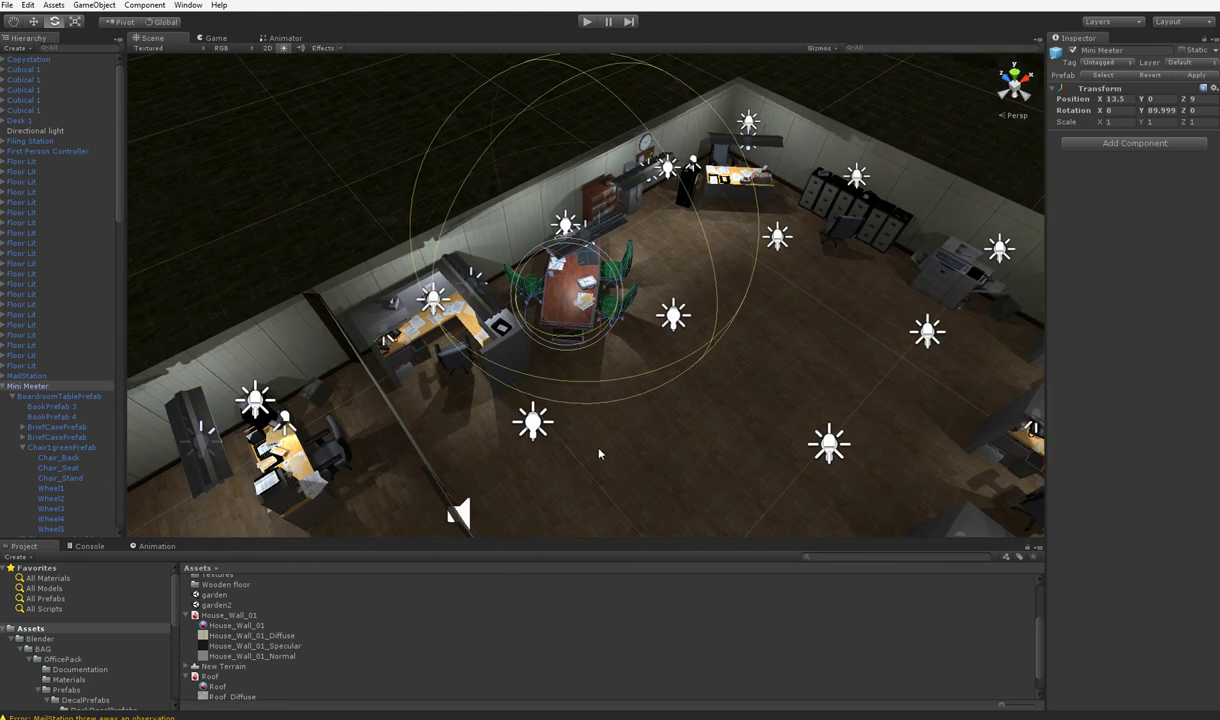
{"action": "middle_click_drag", "start_coordinate": [621, 480], "coordinate": [620, 335]}
{"action": "scroll", "coordinate": [719, 343], "scroll_direction": "down", "scroll_amount": 3}
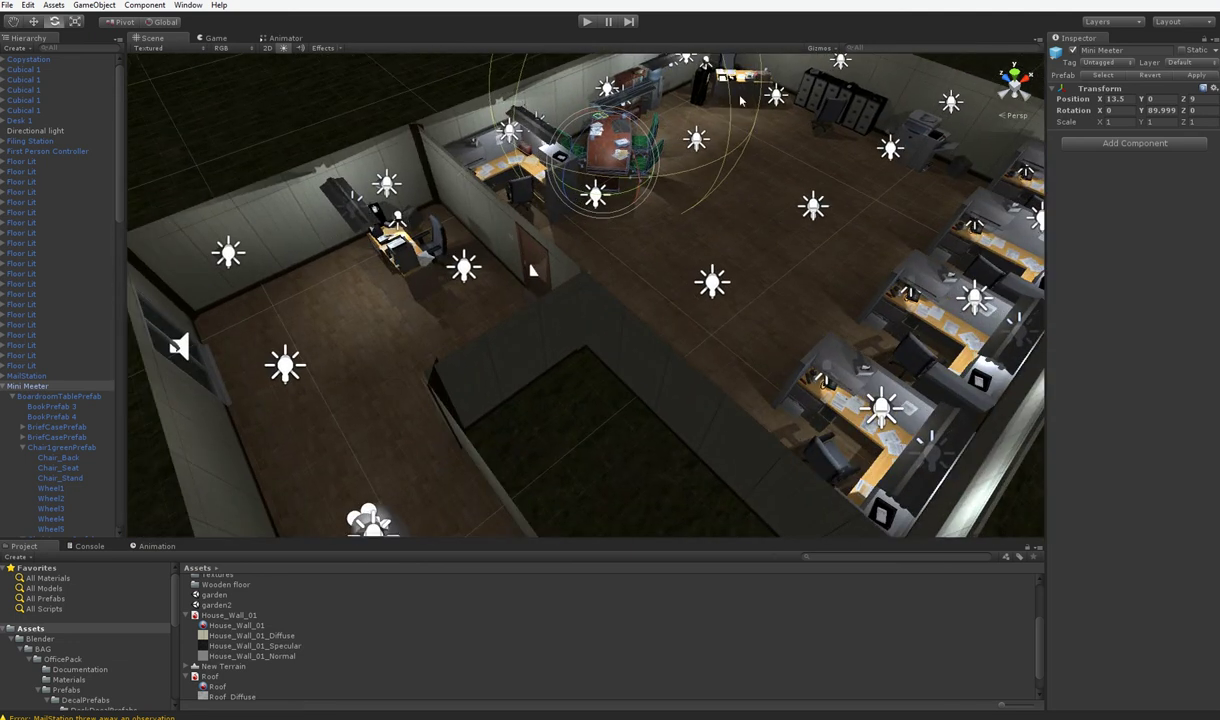
{"action": "left_click_drag", "start_coordinate": [559, 173], "coordinate": [569, 346], "text": "alt"}
{"action": "middle_click_drag", "start_coordinate": [566, 381], "coordinate": [659, 354]}
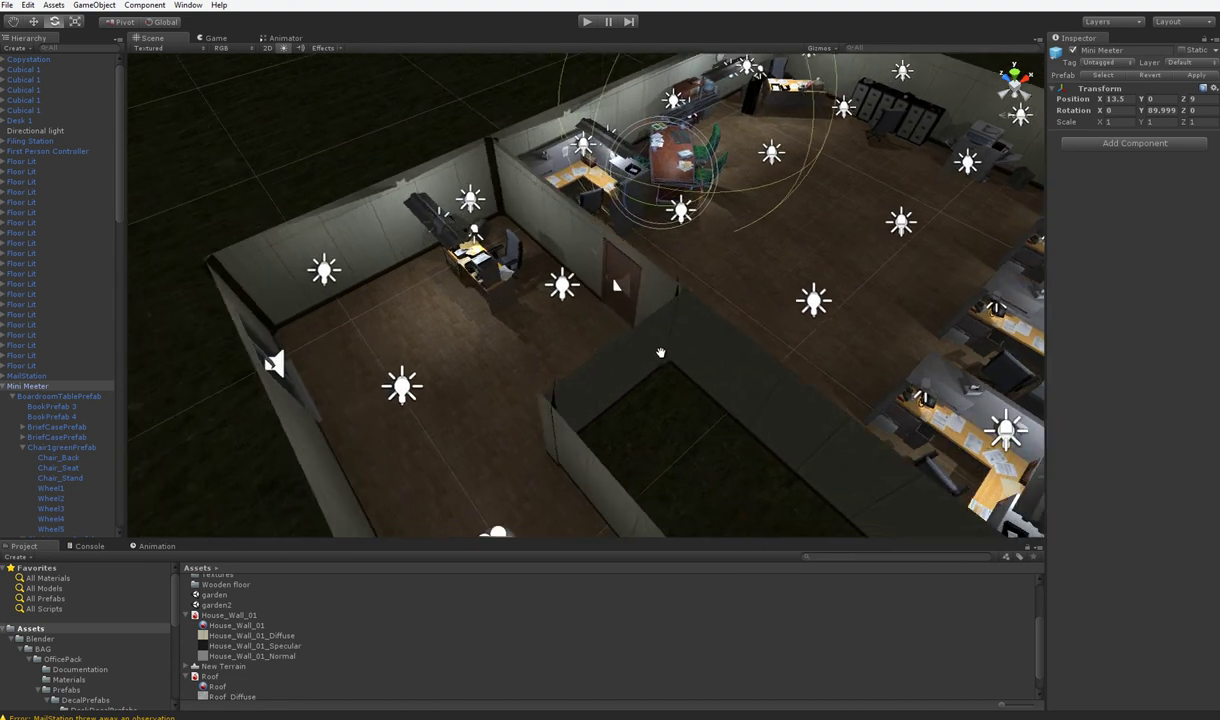
{"action": "left_click", "coordinate": [588, 258]}
{"action": "middle_click_drag", "start_coordinate": [542, 394], "coordinate": [557, 365]}
{"action": "key", "text": "e"}
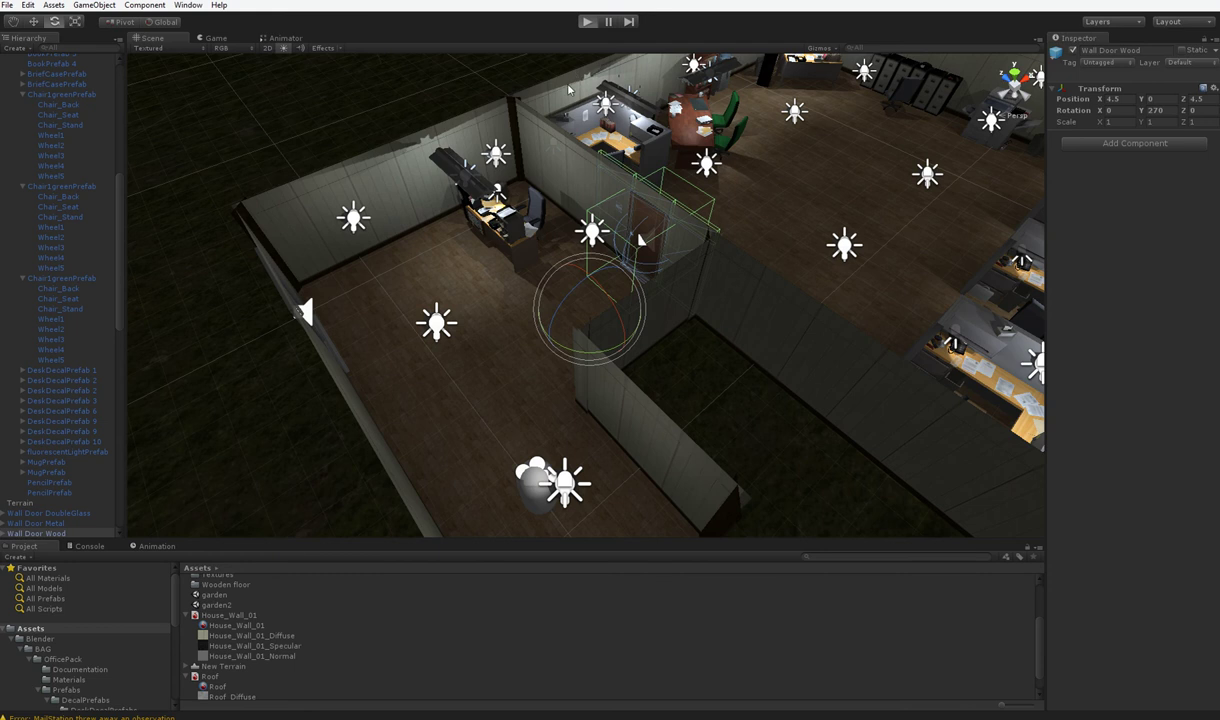
{"action": "left_click", "coordinate": [587, 21]}
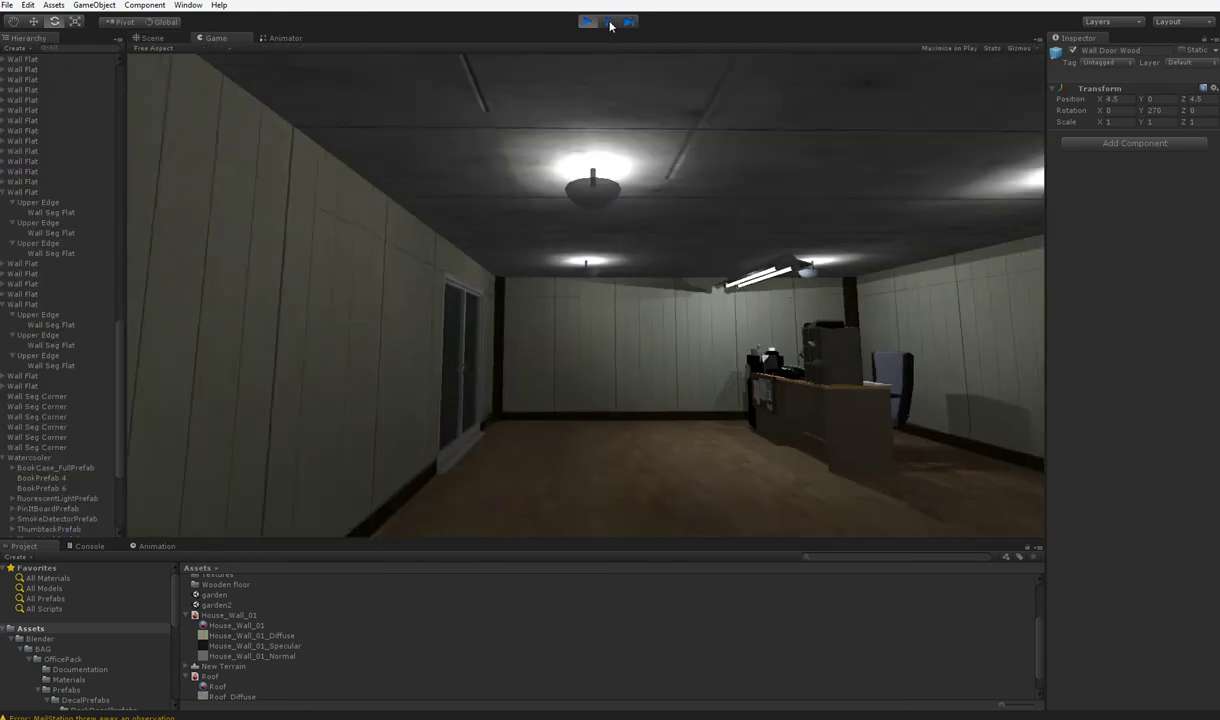
Look around the entrance room in the running scene, and return to the scene view overlooking that room
{"action": "key", "text": "d"}
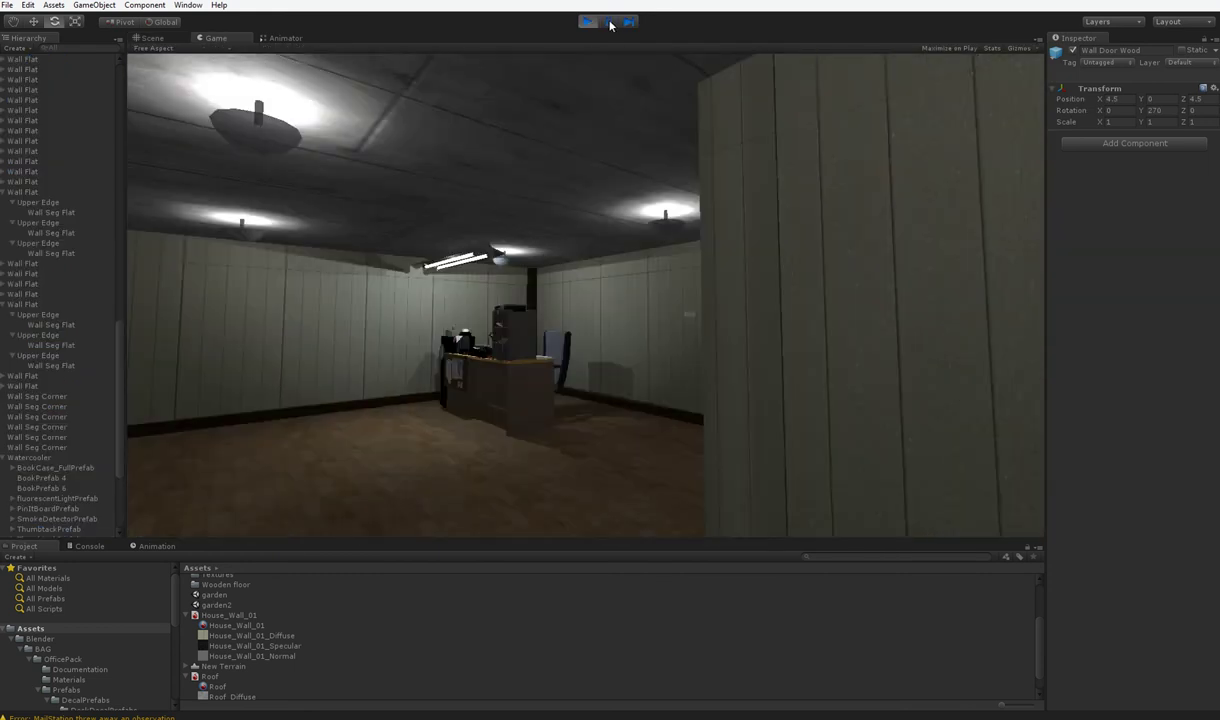
{"action": "key", "text": "a"}
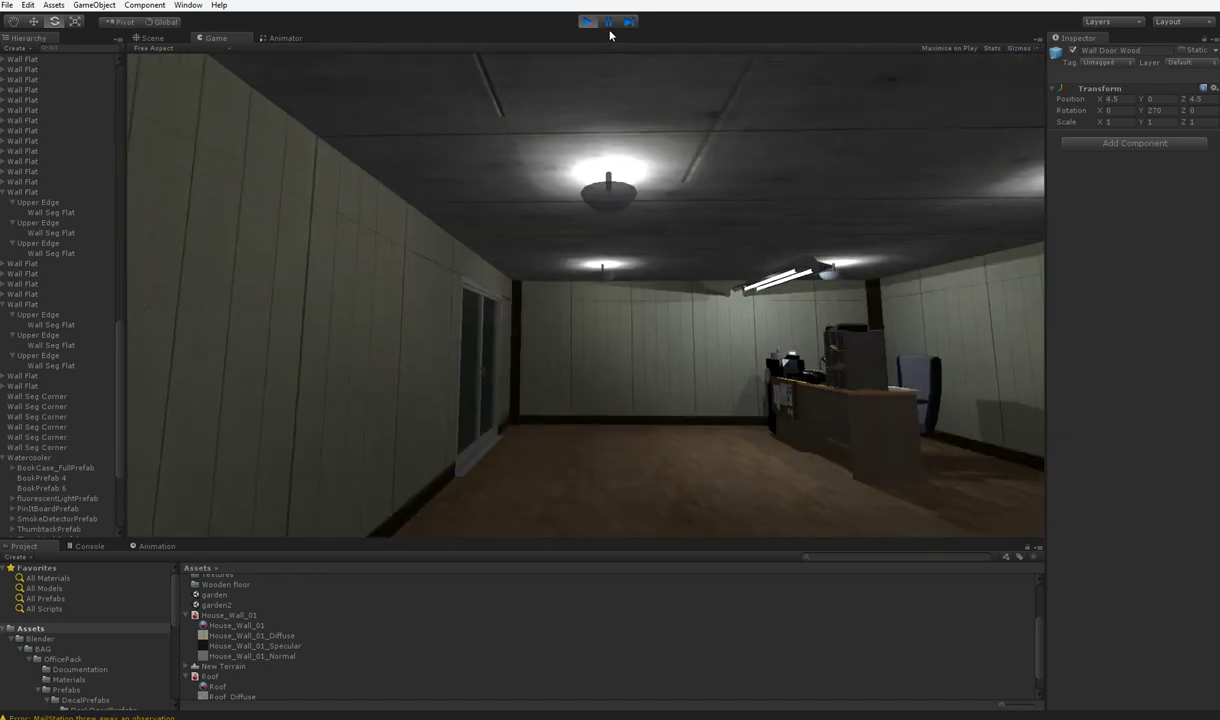
{"action": "left_click", "coordinate": [587, 21]}
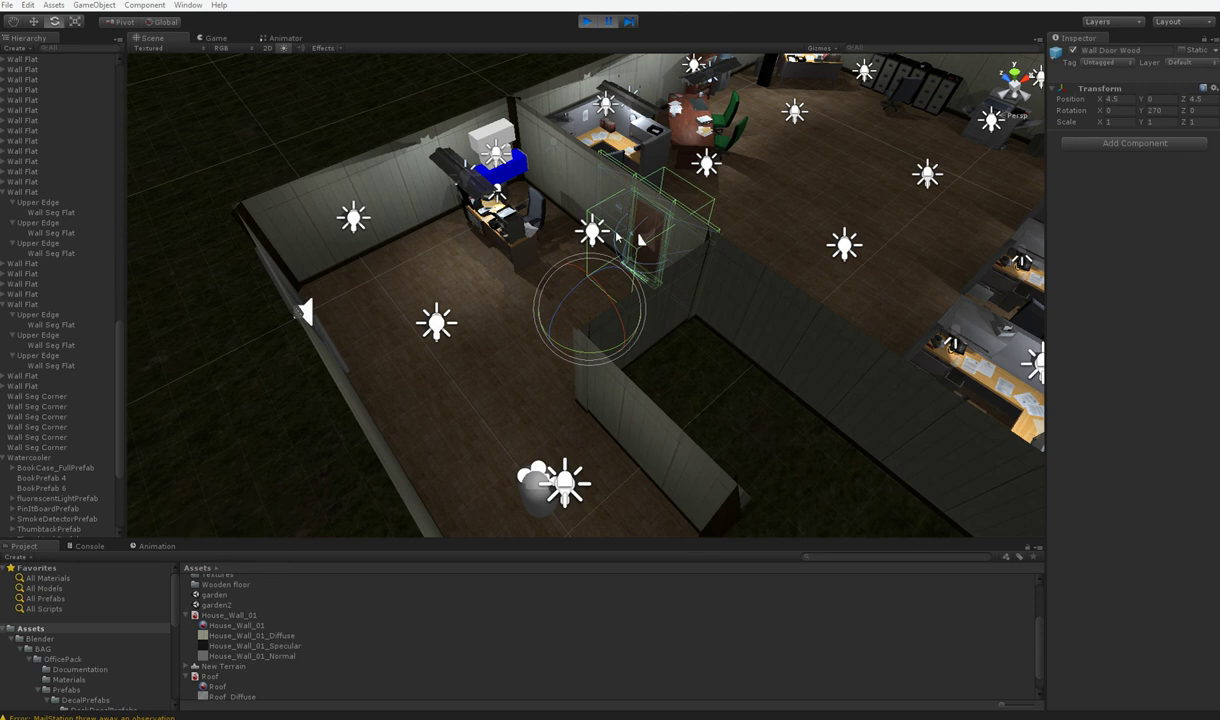
{"action": "scroll", "coordinate": [561, 422], "scroll_direction": "up", "scroll_amount": 4}
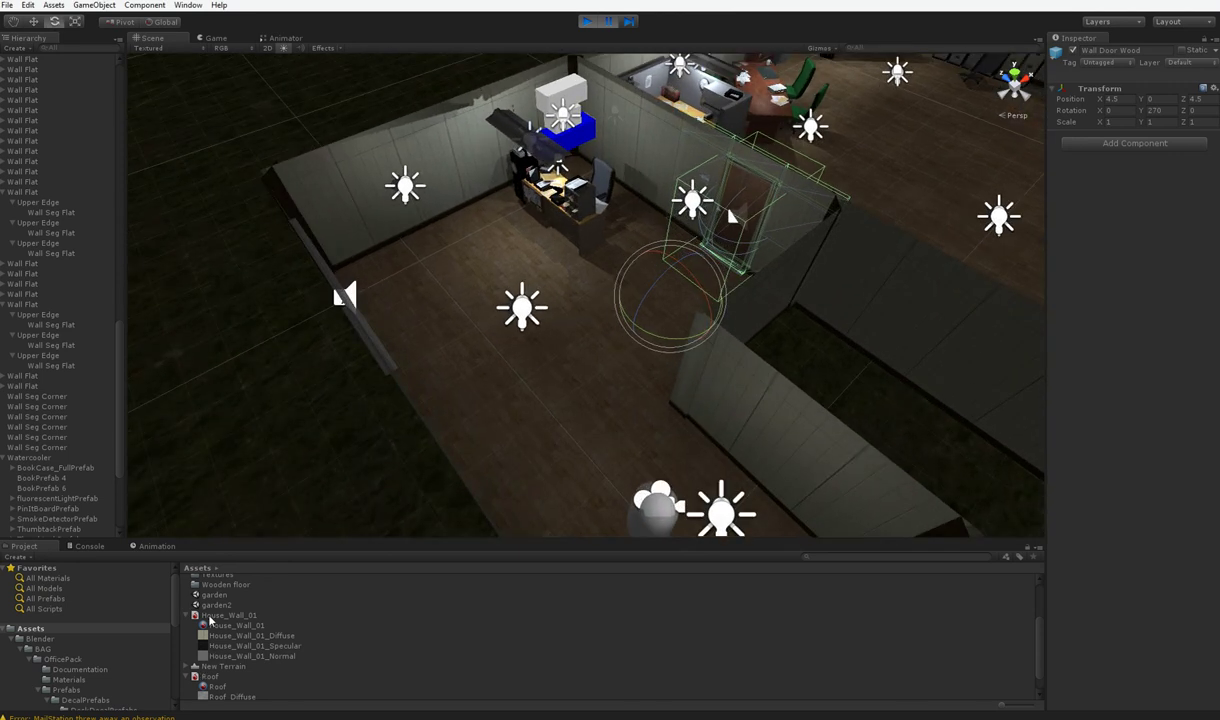
Select the House_Wall_01 substance and review its procedural properties, such as plinth, stripes and wall colour
{"action": "left_click", "coordinate": [205, 614]}
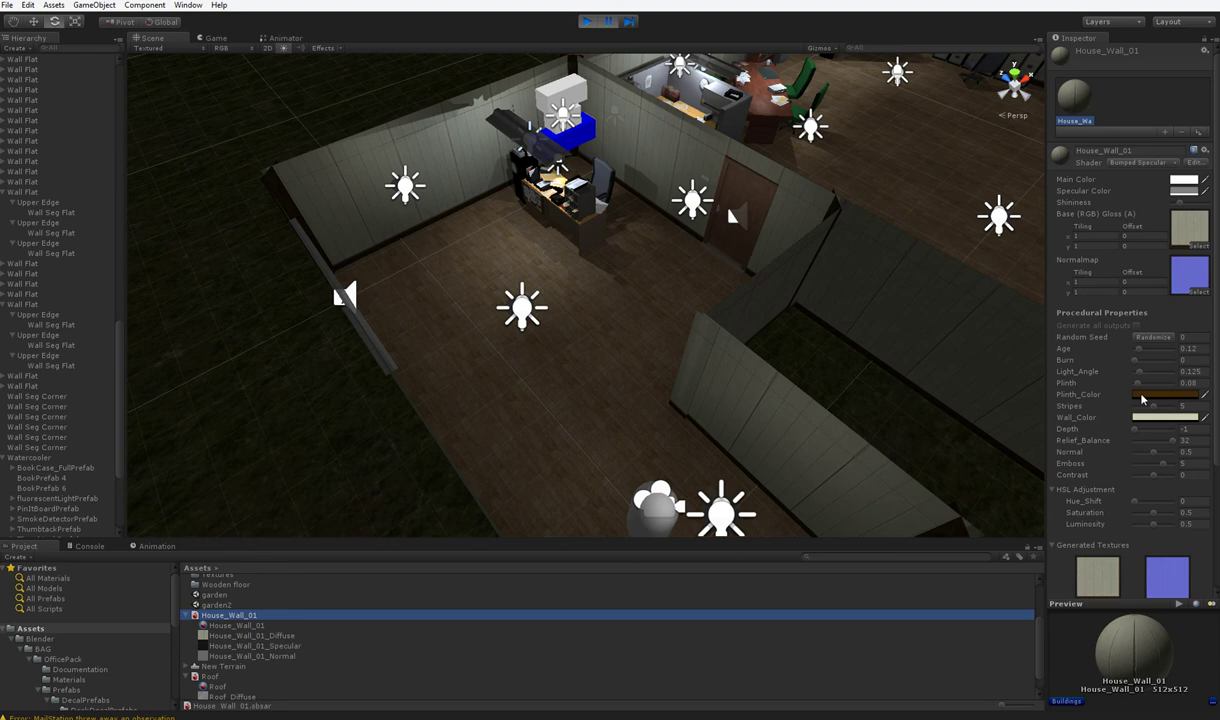
{"action": "scroll", "coordinate": [1125, 434], "scroll_direction": "down", "scroll_amount": 2}
{"action": "scroll", "coordinate": [1090, 420], "scroll_direction": "down", "scroll_amount": 2}
{"action": "scroll", "coordinate": [880, 411], "scroll_direction": "up", "scroll_amount": 2}
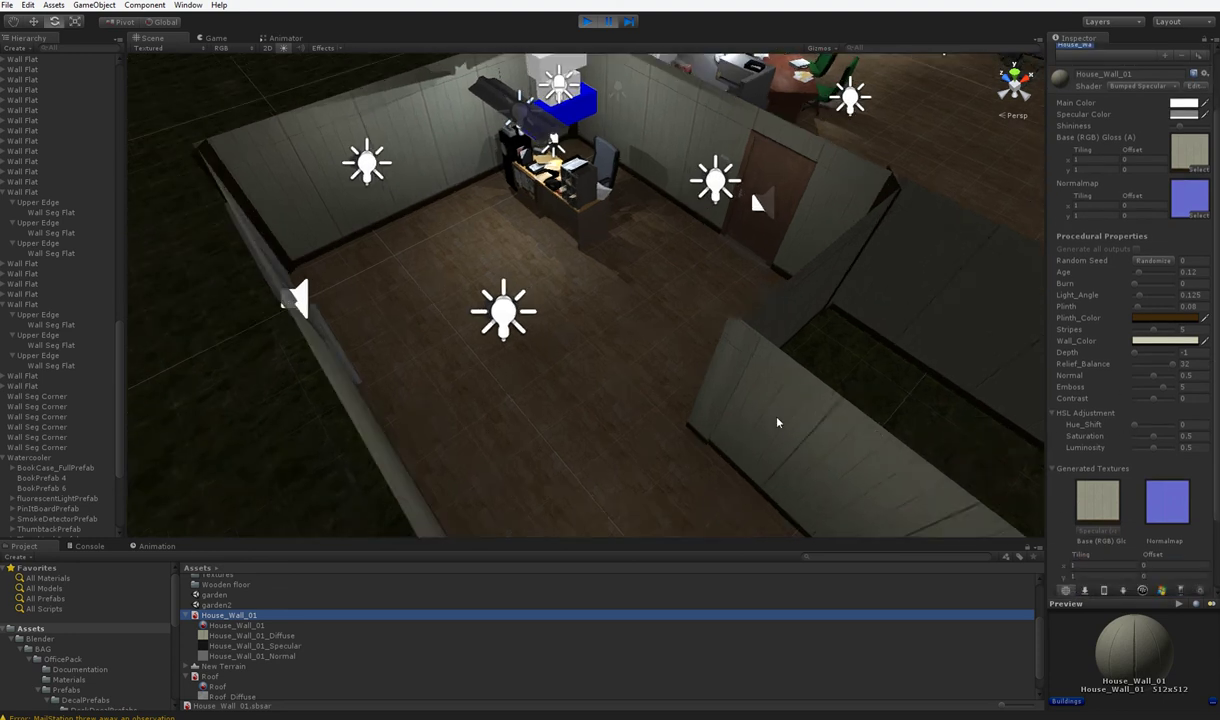
Examine the wall material across the entrance room and the main office
{"action": "middle_click_drag", "start_coordinate": [740, 396], "coordinate": [520, 480]}
{"action": "right_click_drag", "start_coordinate": [626, 376], "coordinate": [752, 304]}
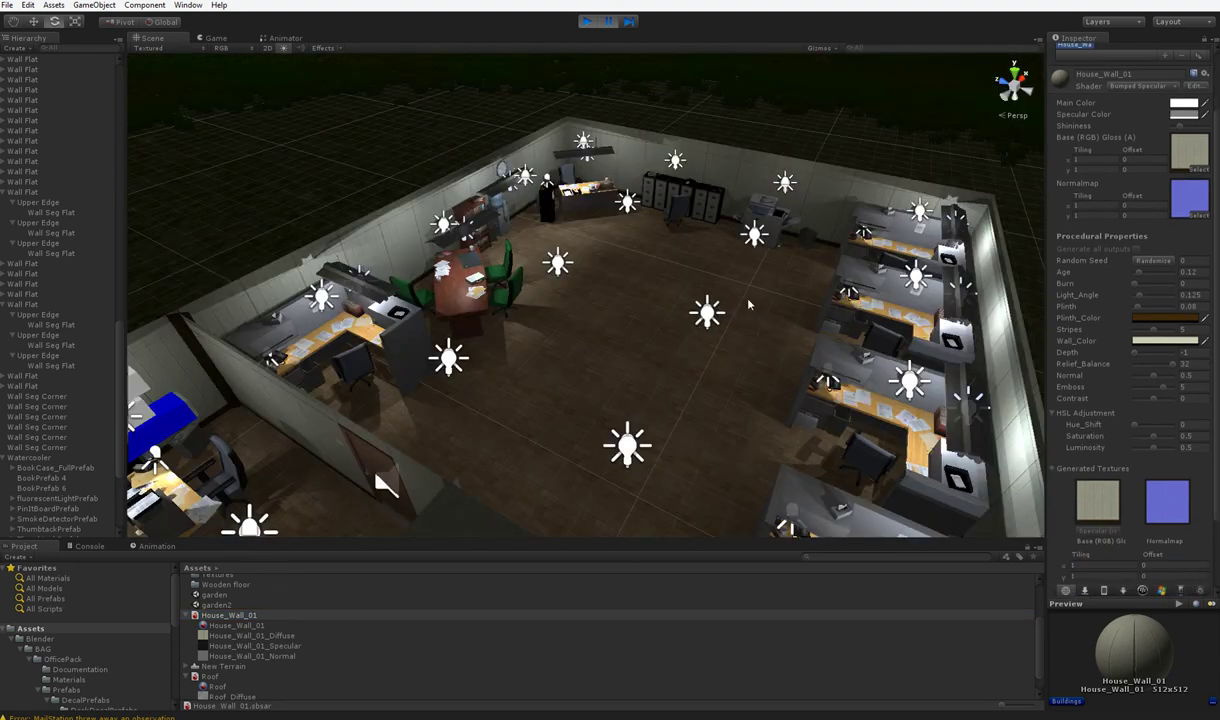
{"action": "middle_click_drag", "start_coordinate": [752, 304], "coordinate": [928, 208]}
{"action": "middle_click_drag", "start_coordinate": [690, 296], "coordinate": [815, 250]}
{"action": "middle_click_drag", "start_coordinate": [762, 280], "coordinate": [671, 309]}
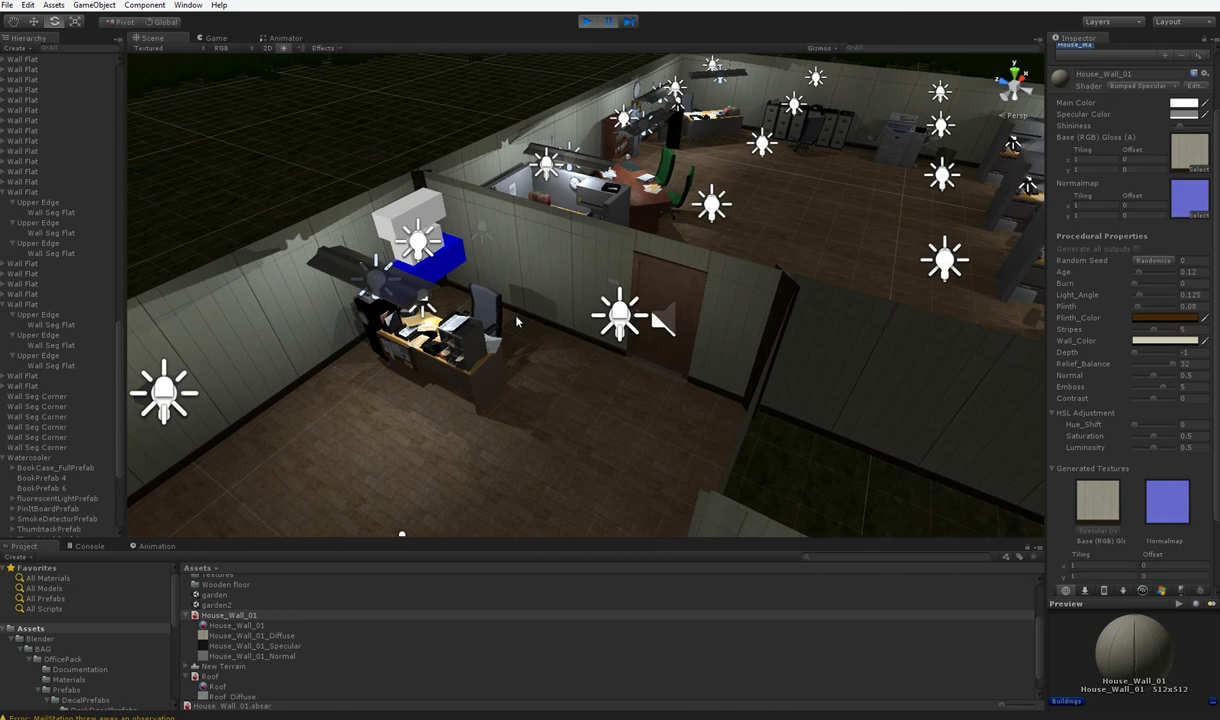
Examine the wooden floor tiles beside the reception desk up close
{"action": "scroll", "coordinate": [564, 320], "scroll_direction": "up", "scroll_amount": 4}
{"action": "middle_click_drag", "start_coordinate": [564, 320], "coordinate": [550, 291]}
{"action": "scroll", "coordinate": [525, 338], "scroll_direction": "up", "scroll_amount": 6}
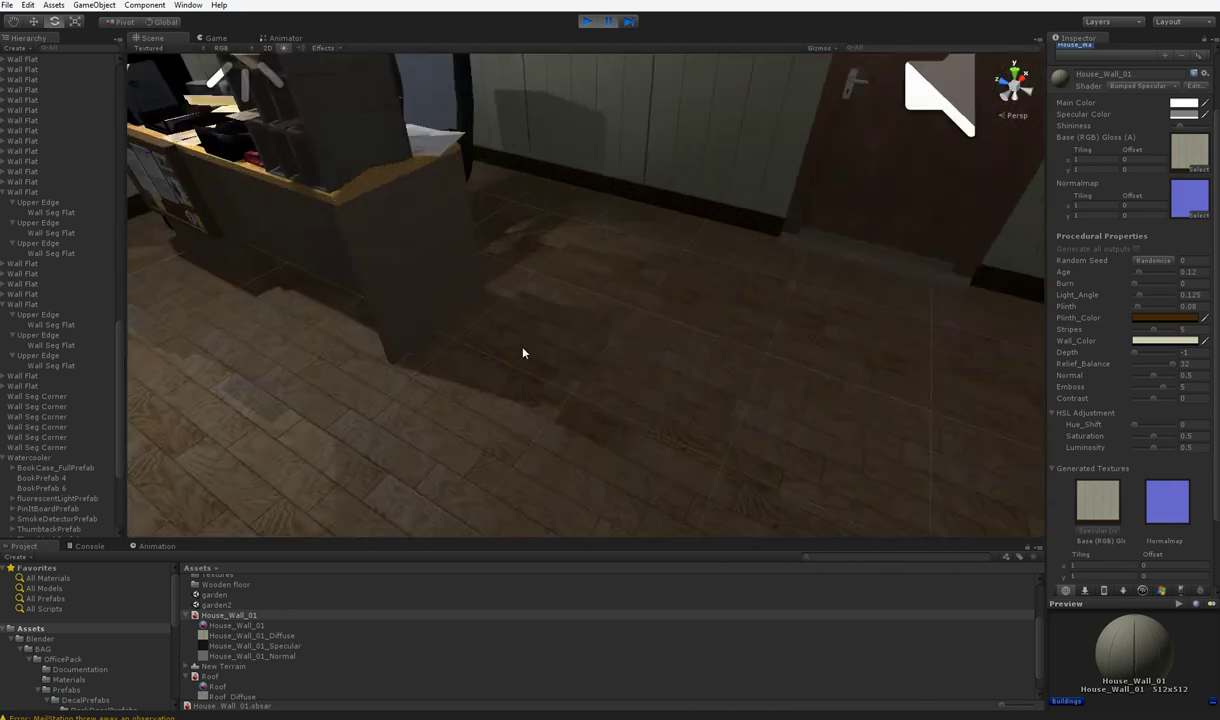
{"action": "middle_click_drag", "start_coordinate": [438, 364], "coordinate": [464, 344]}
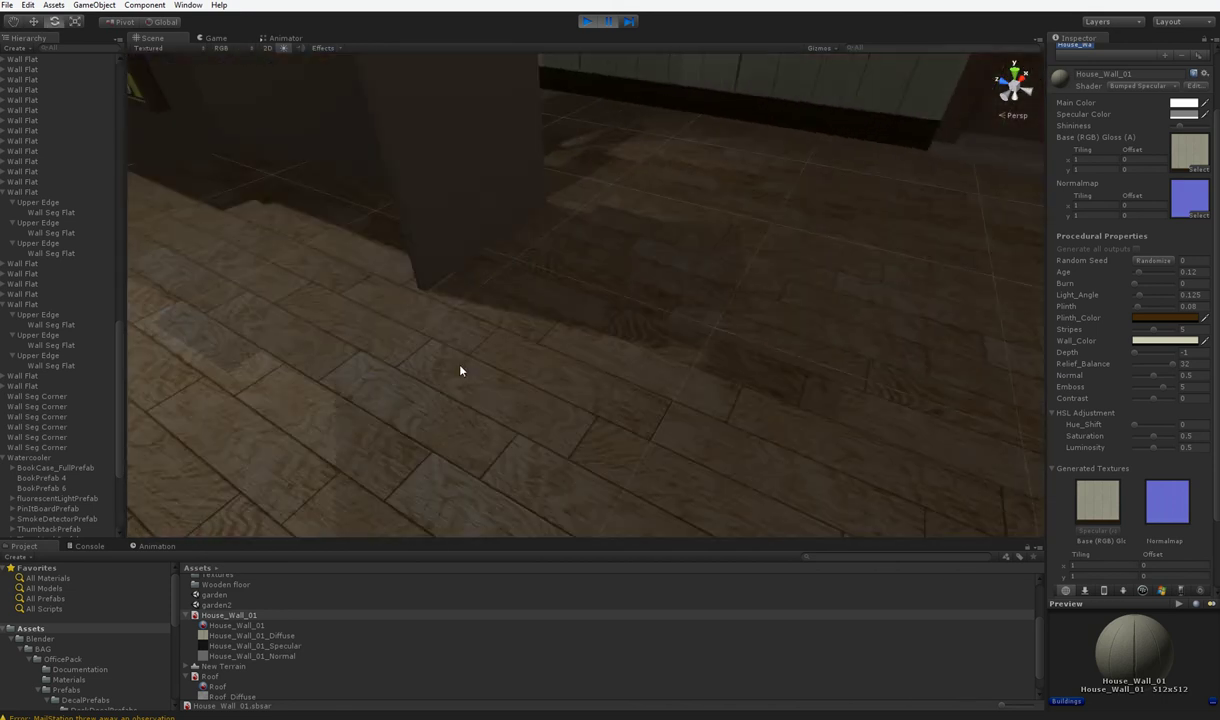
{"action": "scroll", "coordinate": [460, 369], "scroll_direction": "down", "scroll_amount": 6}
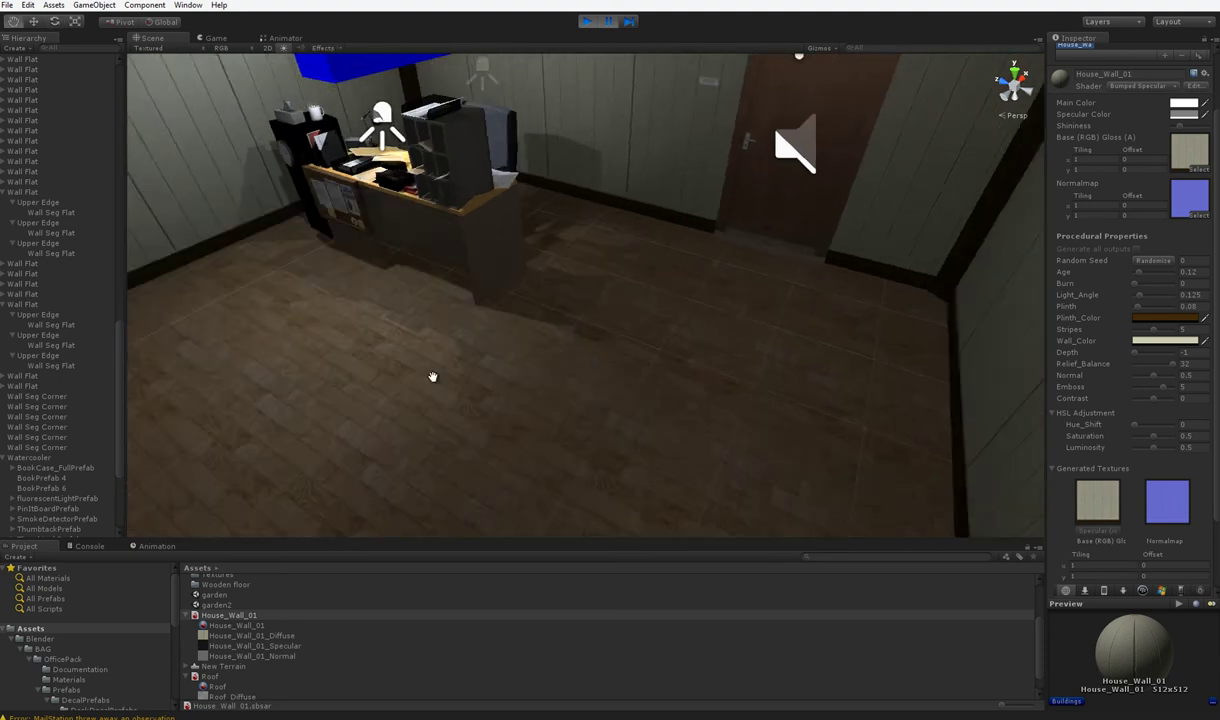
{"action": "scroll", "coordinate": [418, 401], "scroll_direction": "down", "scroll_amount": 6}
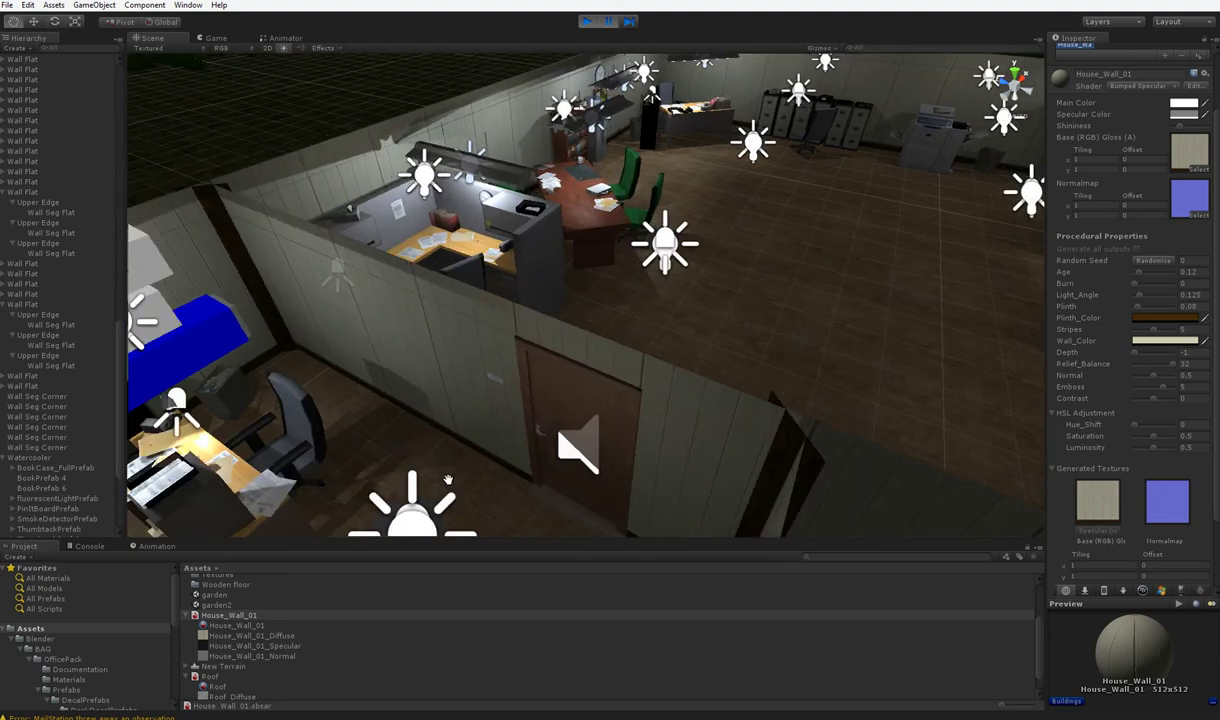
Select the wall segments beside the office doorway, and the wooden door inside its frame
{"action": "middle_click_drag", "start_coordinate": [439, 480], "coordinate": [418, 480]}
{"action": "left_click", "coordinate": [421, 384]}
{"action": "left_click", "coordinate": [437, 338]}
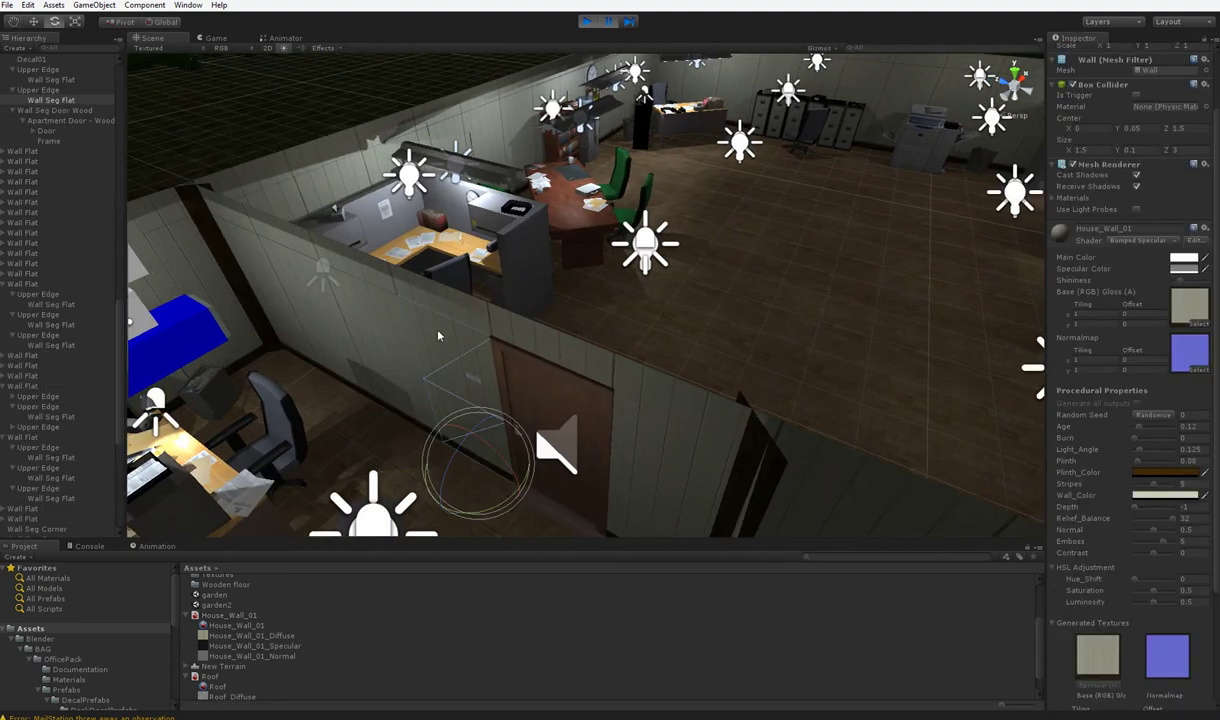
{"action": "left_click", "coordinate": [424, 296]}
{"action": "middle_click_drag", "start_coordinate": [466, 502], "coordinate": [511, 463]}
{"action": "left_click", "coordinate": [650, 370]}
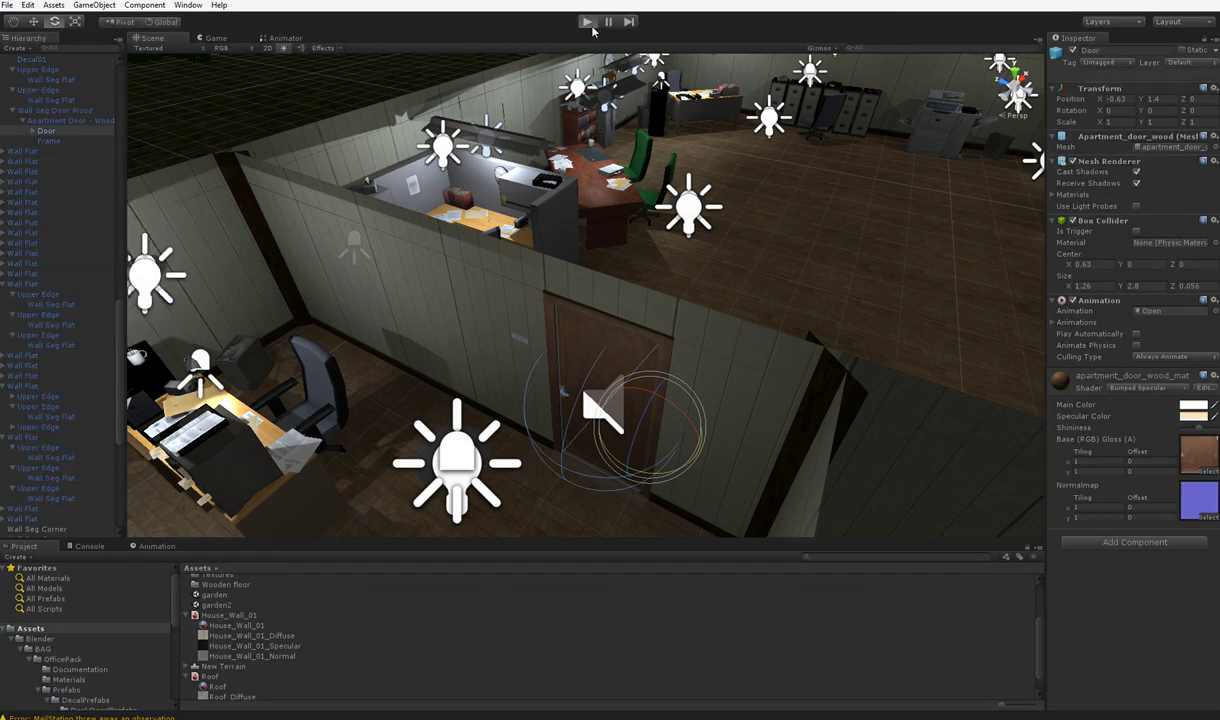
Run the scene in play mode, walk to the wooden Office door and open it
{"action": "key", "text": "w"}
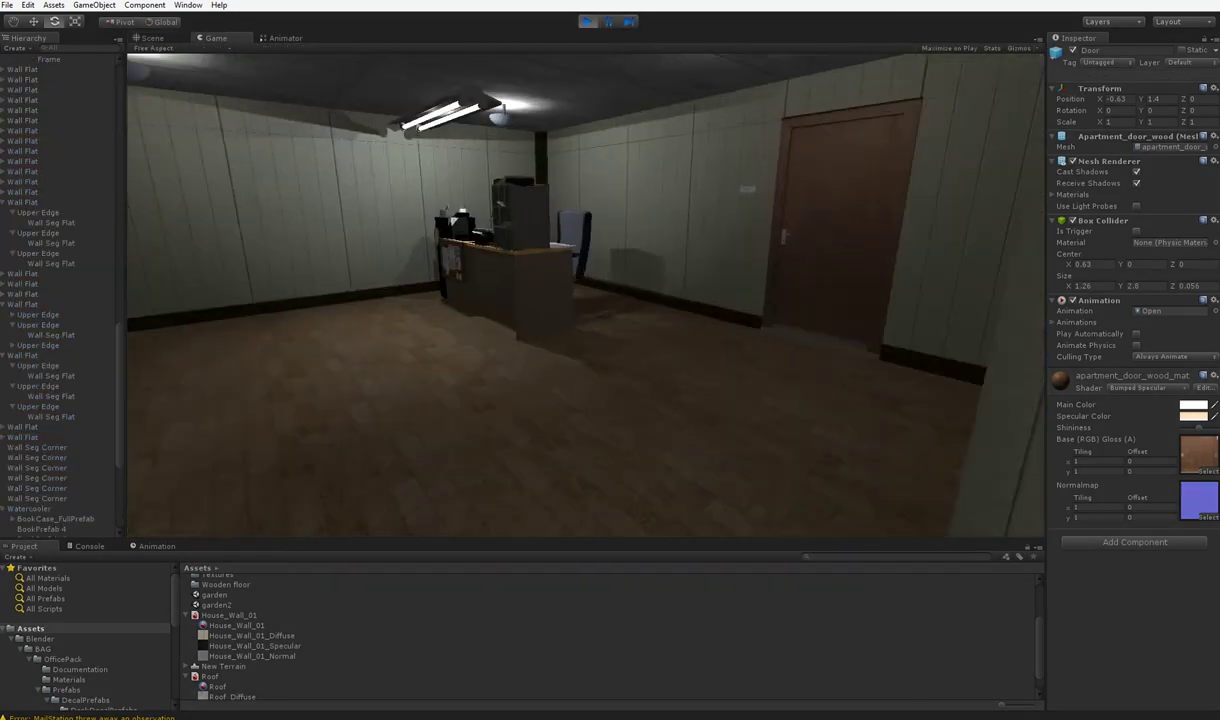
{"action": "key", "text": "w"}
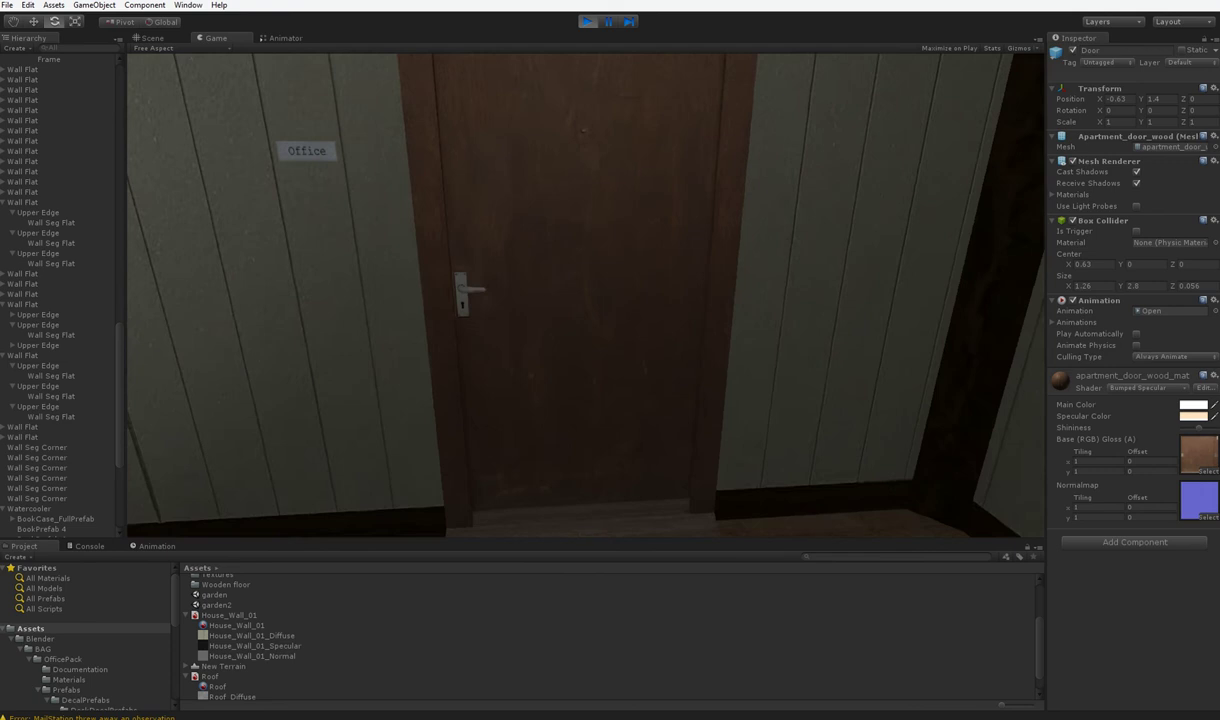
{"action": "key", "text": "s"}
{"action": "key", "text": "e"}
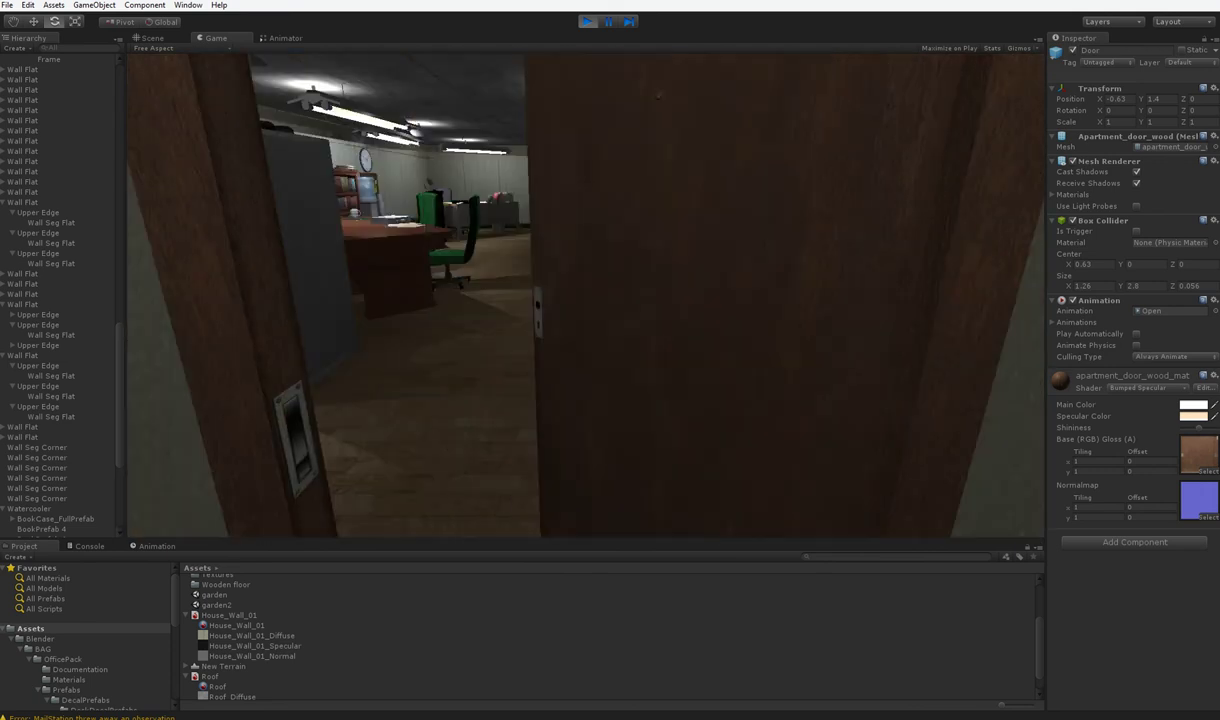
Walk through the doorway into the main office, inspect the door's handle and let the door close
{"action": "key", "text": "w"}
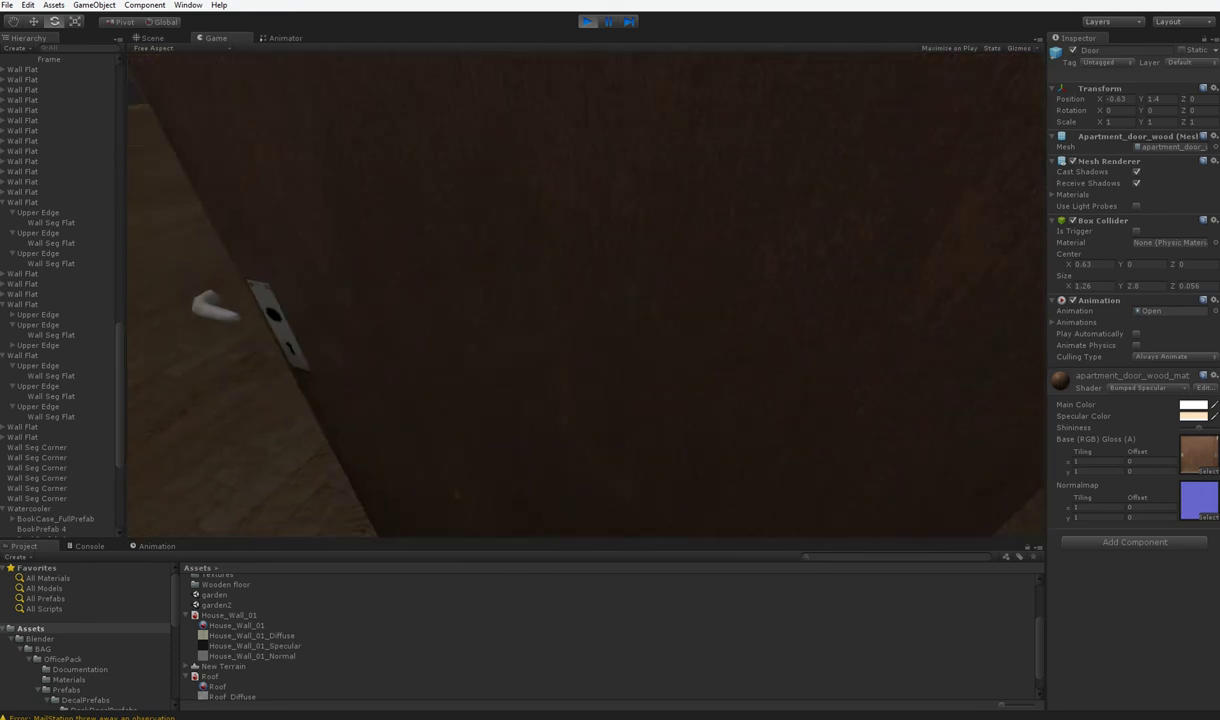
{"action": "key", "text": "s"}
{"action": "key", "text": "w"}
{"action": "key", "text": "d"}
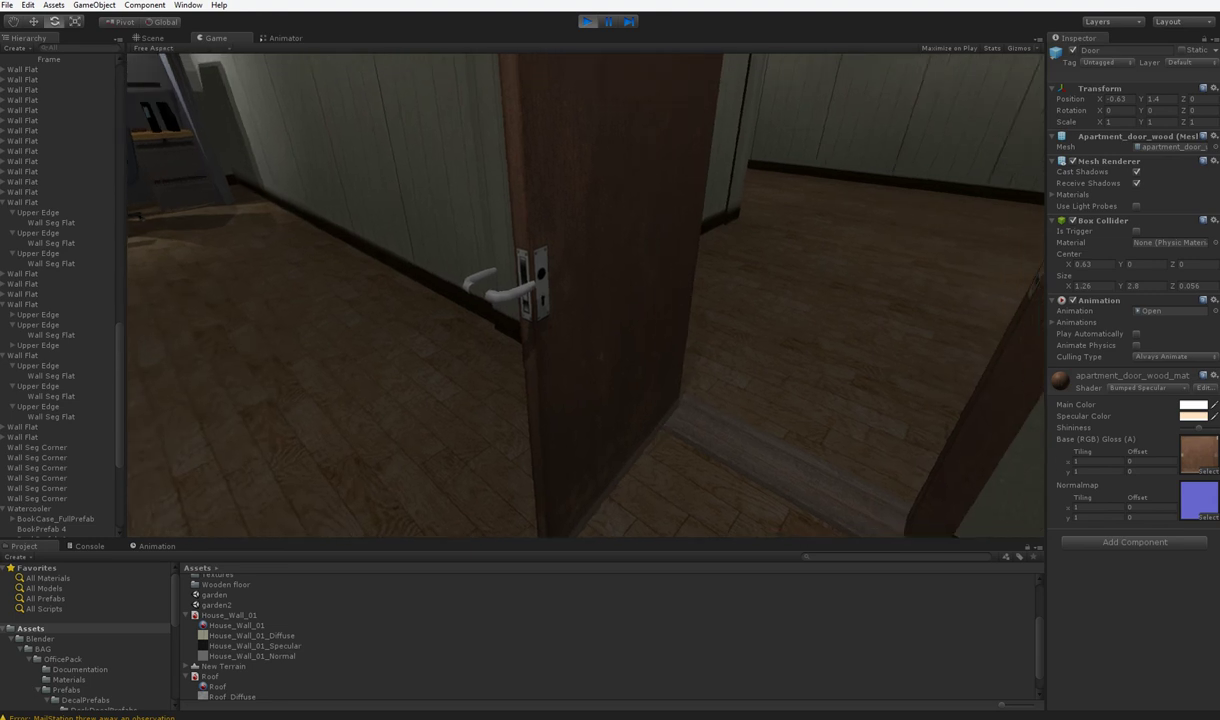
{"action": "key", "text": "w"}
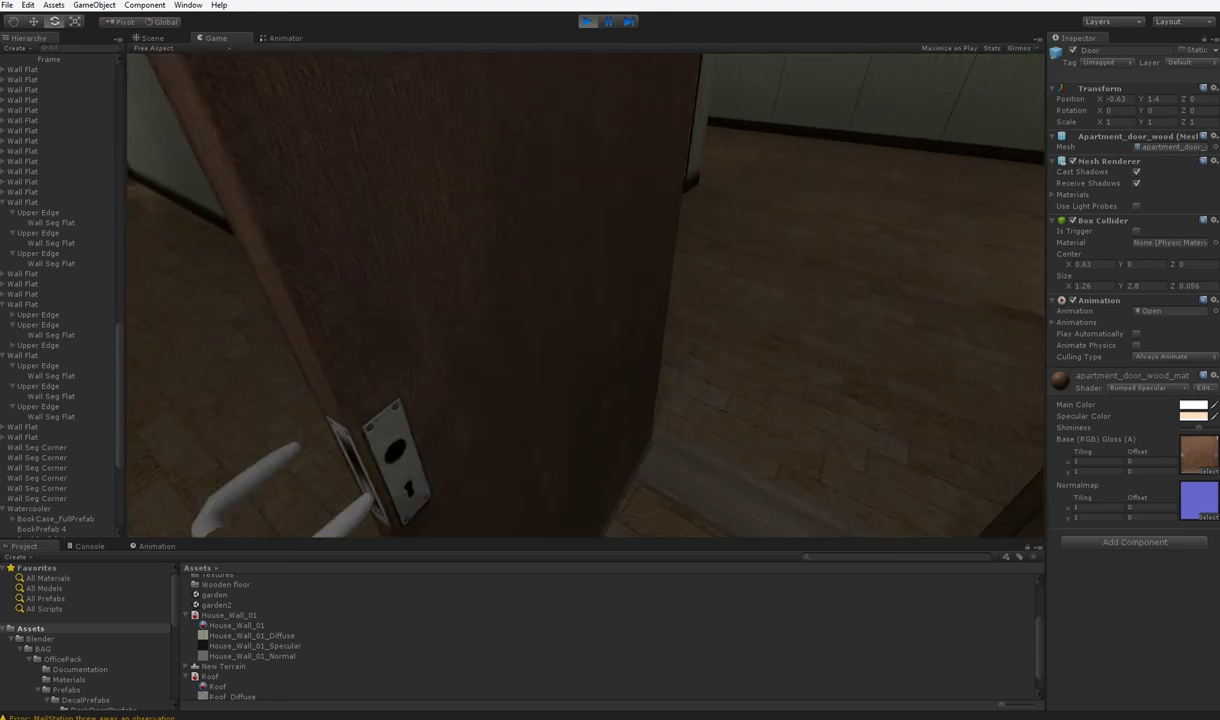
{"action": "key", "text": "s"}
{"action": "key", "text": "s"}
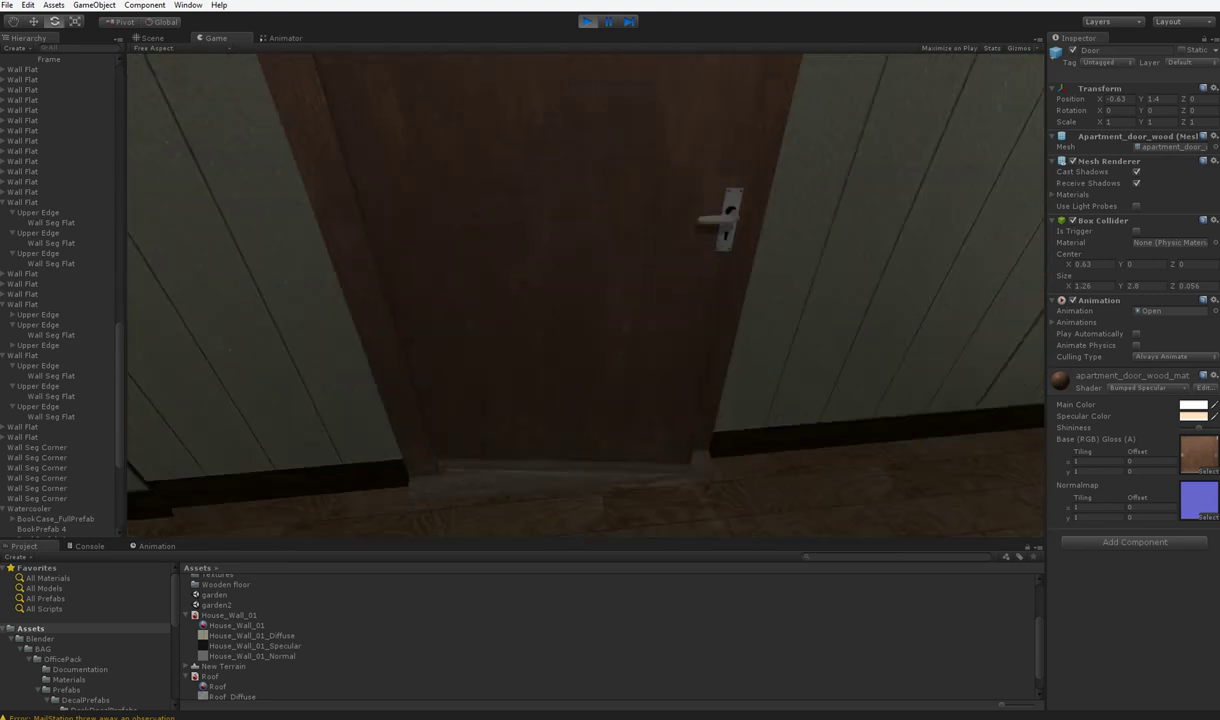
Test opening and closing the wooden door from inside the main office
{"action": "key", "text": "e"}
{"action": "key", "text": "s"}
{"action": "key", "text": "w"}
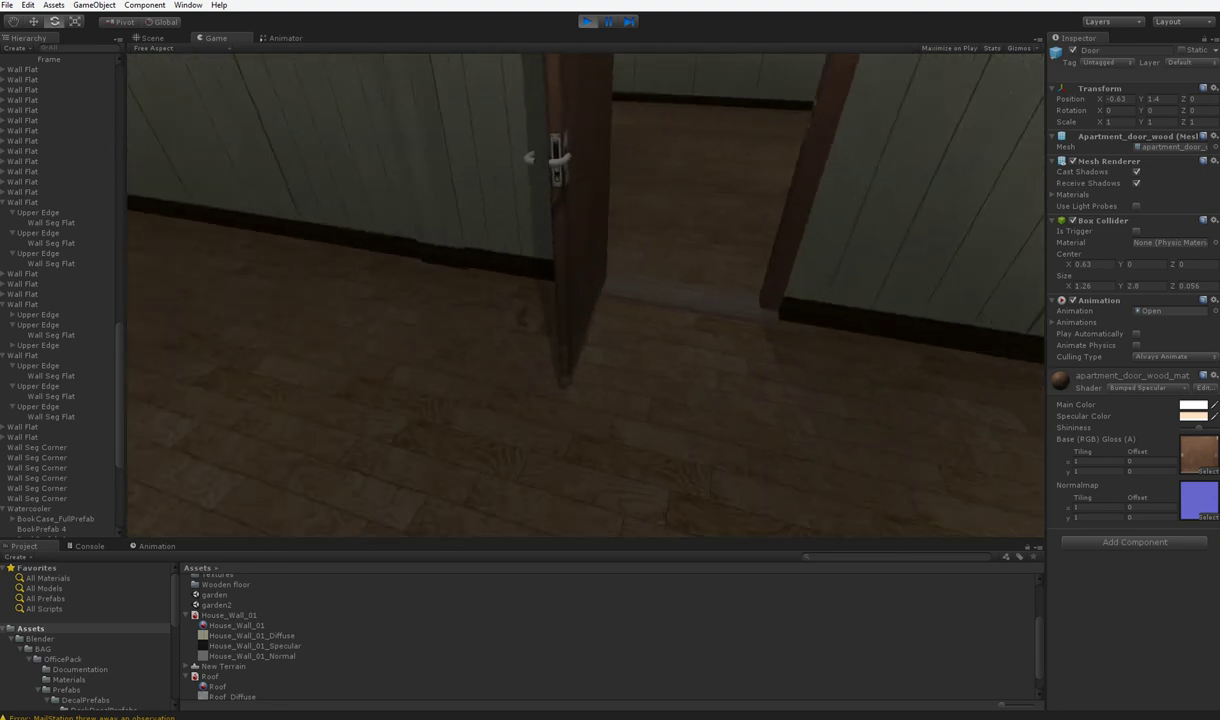
{"action": "key", "text": "w"}
{"action": "key", "text": "w"}
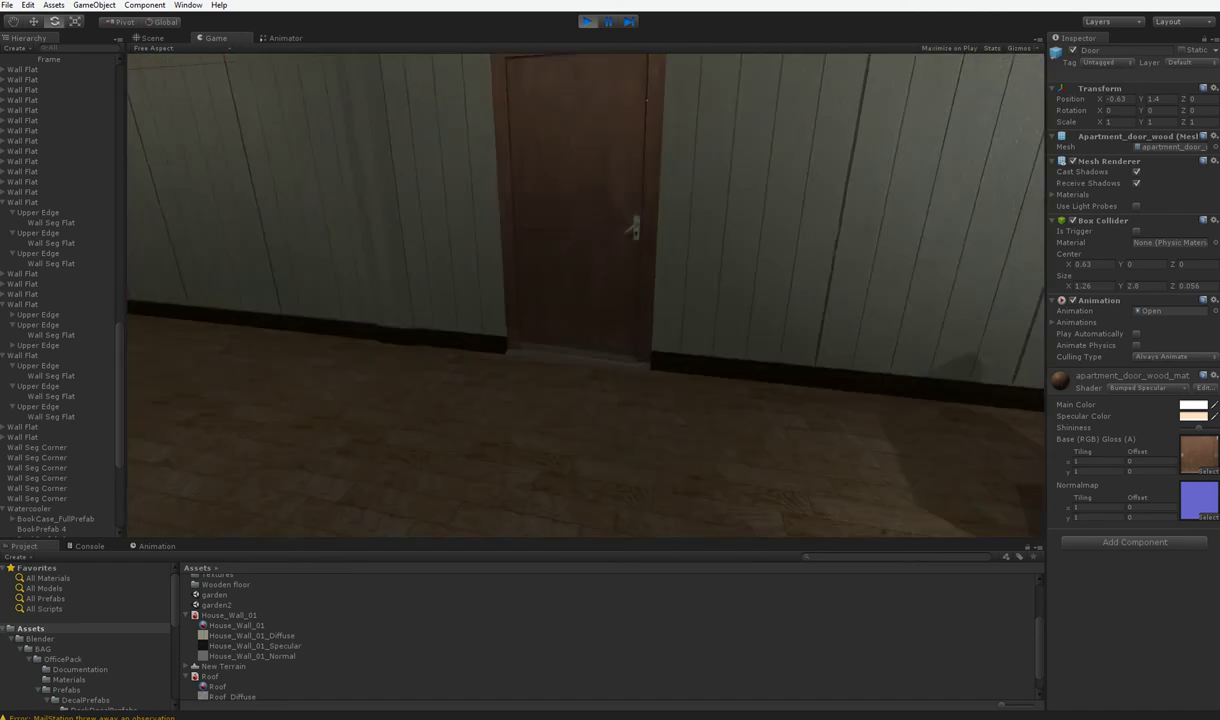
Look around the main office's workstations, and walk back through the wooden door to the entrance room
{"action": "key", "text": "w"}
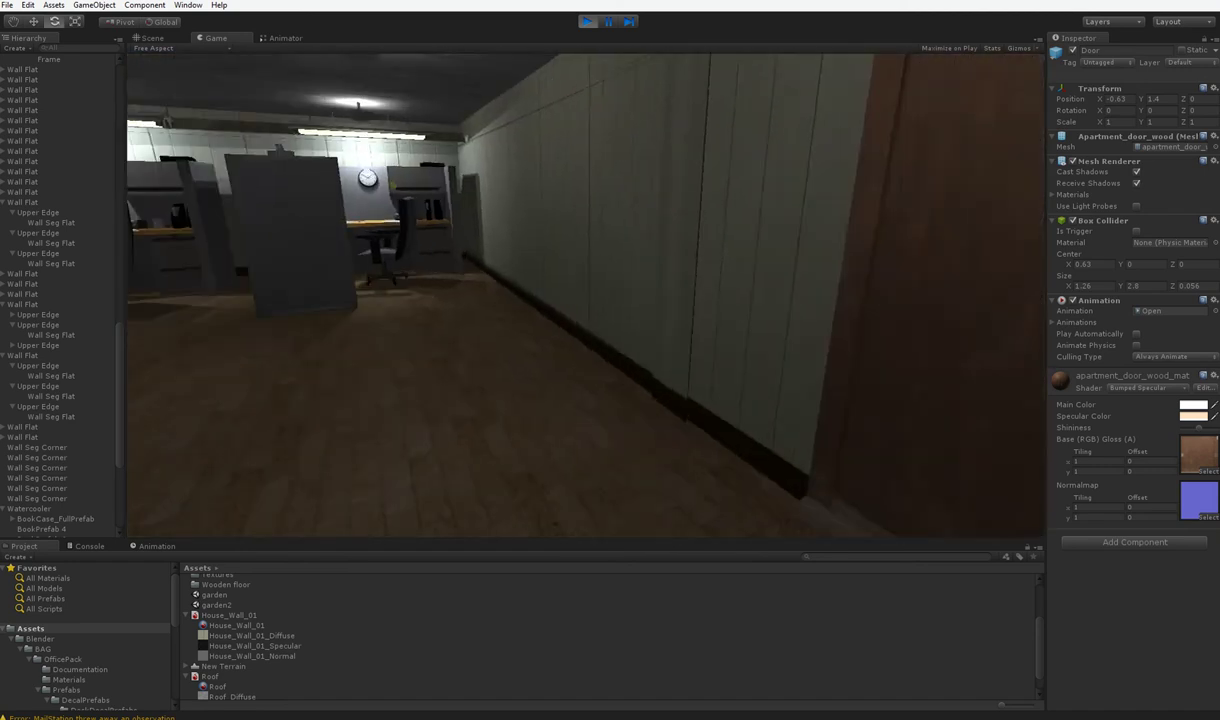
{"action": "key", "text": "w"}
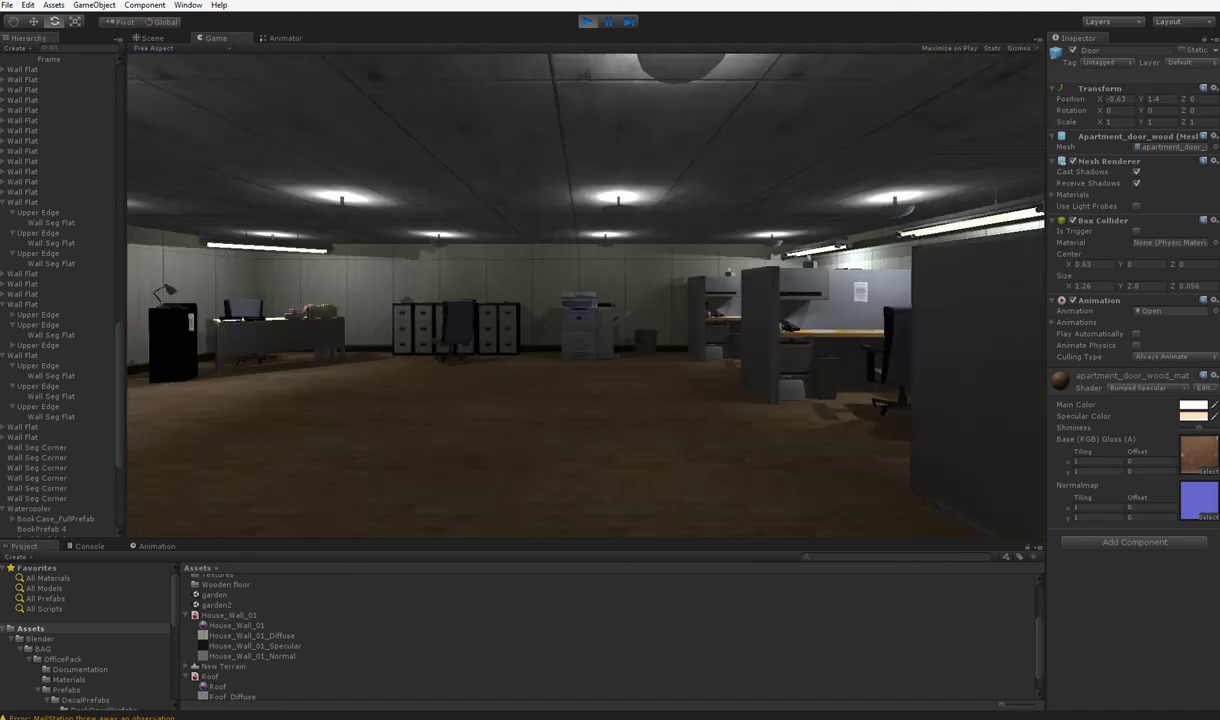
{"action": "key", "text": "w"}
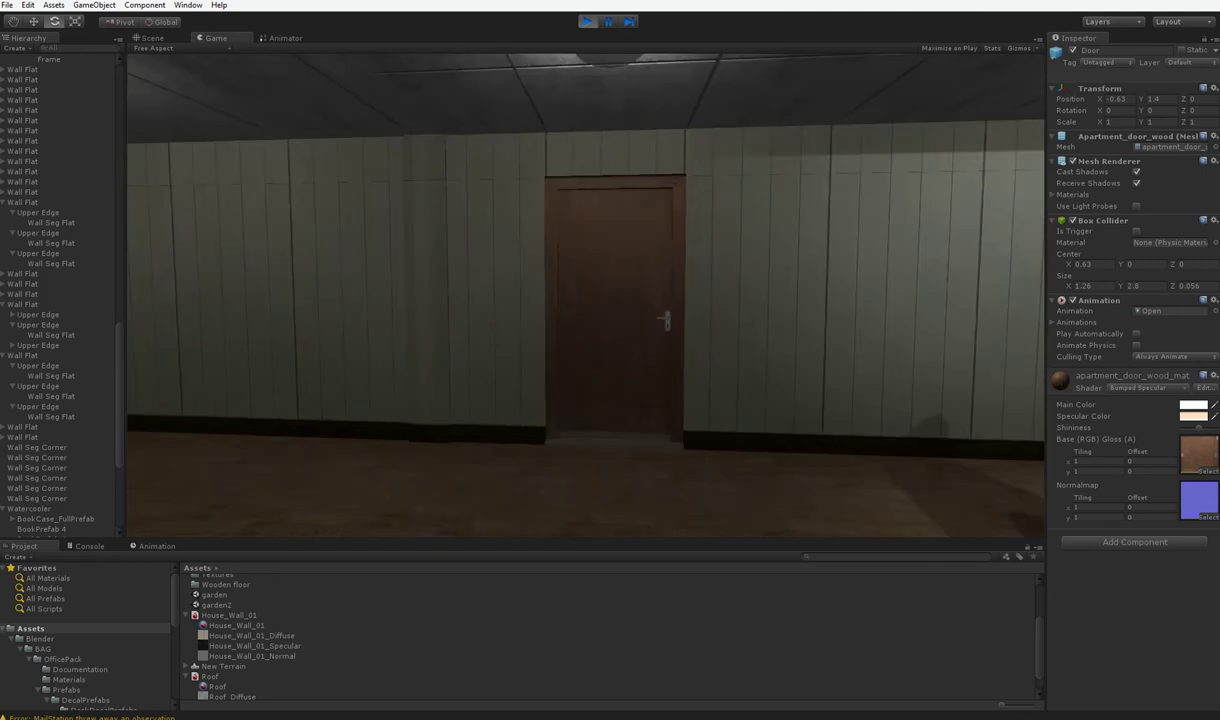
{"action": "key", "text": "w"}
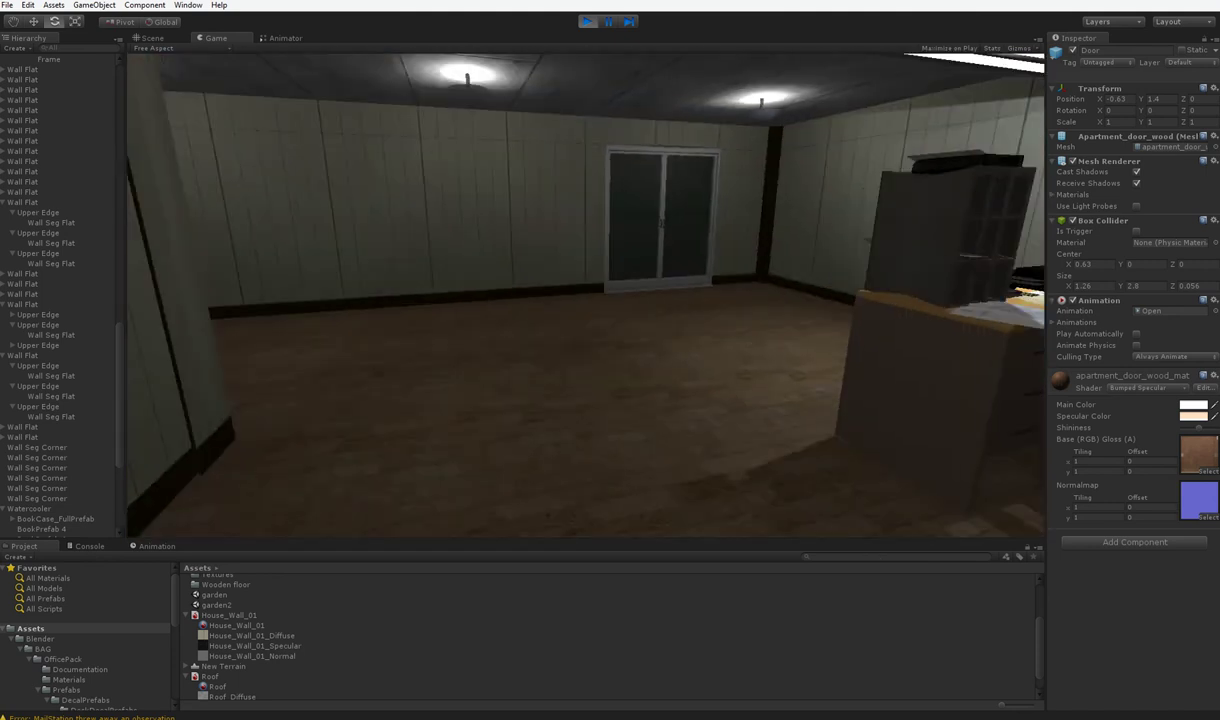
Walk out through the glass double doors and back away to view the building's exterior
{"action": "key", "text": "w"}
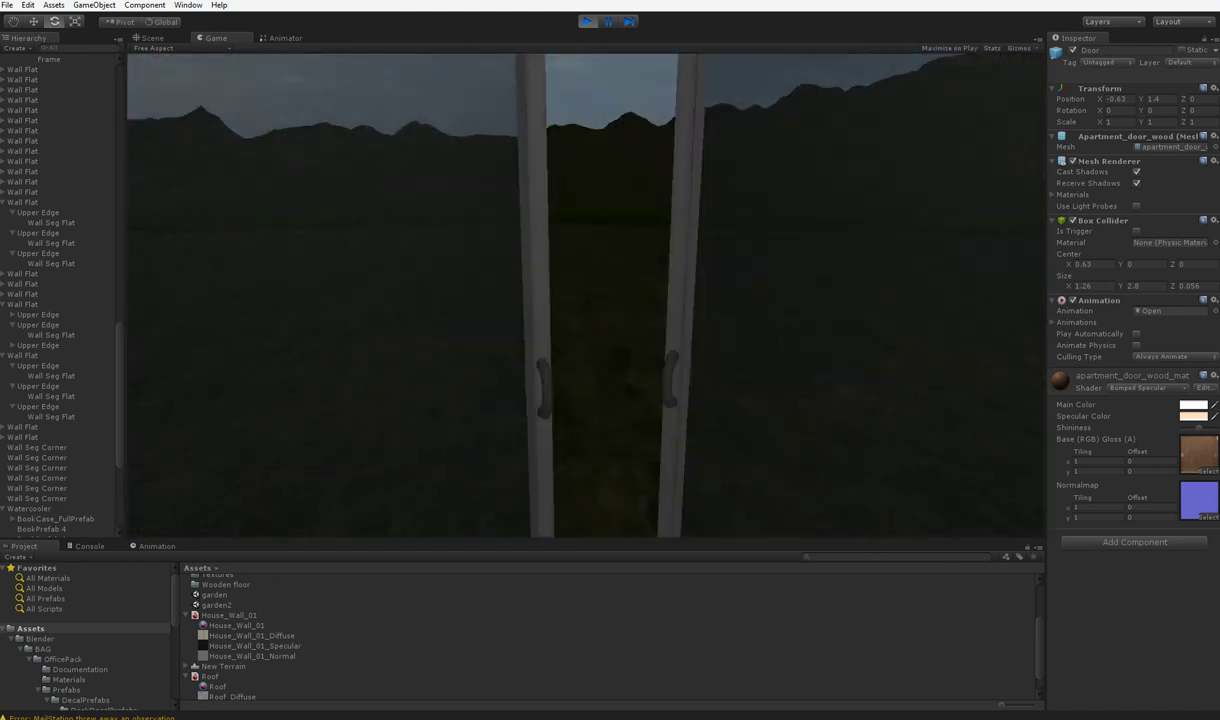
{"action": "key", "text": "w"}
{"action": "key", "text": "s"}
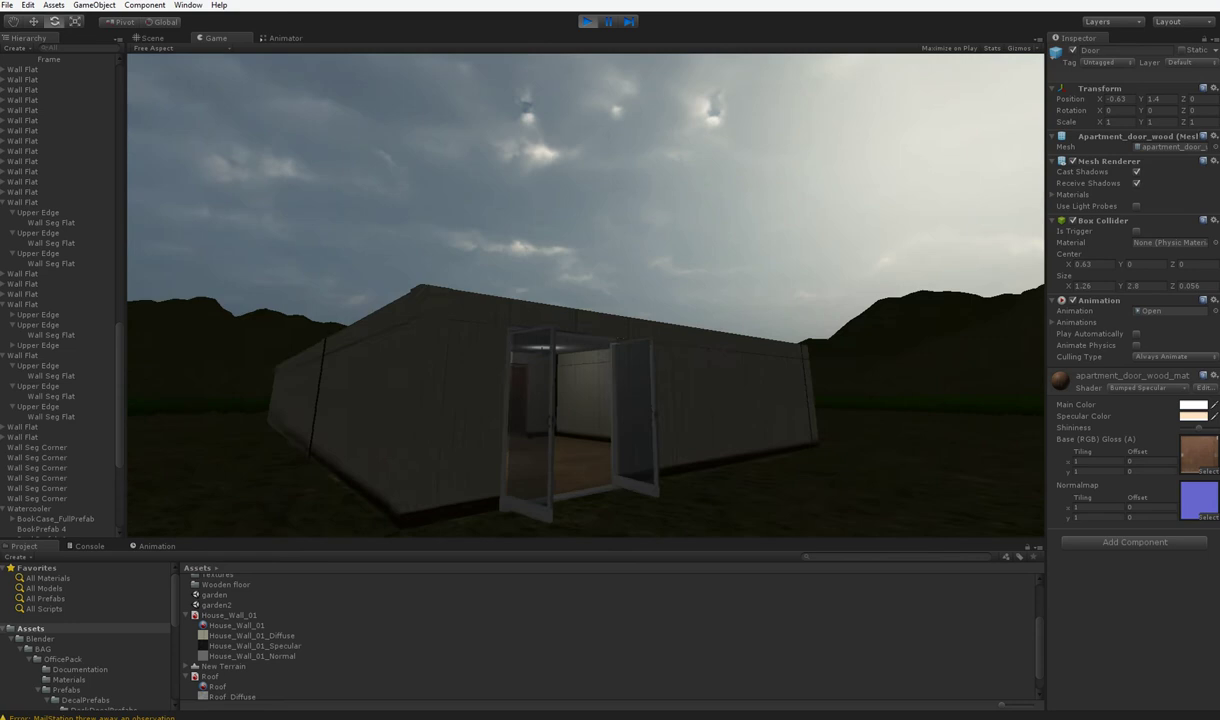
{"action": "key", "text": "s"}
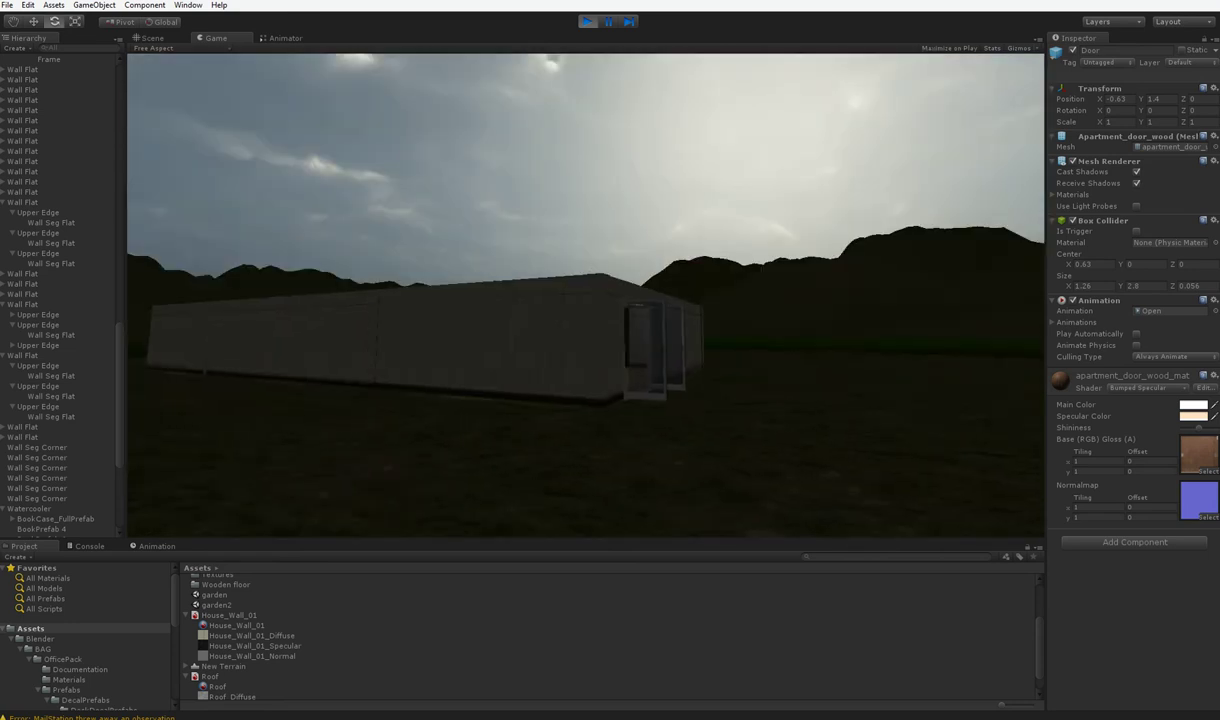
{"action": "key", "text": "s"}
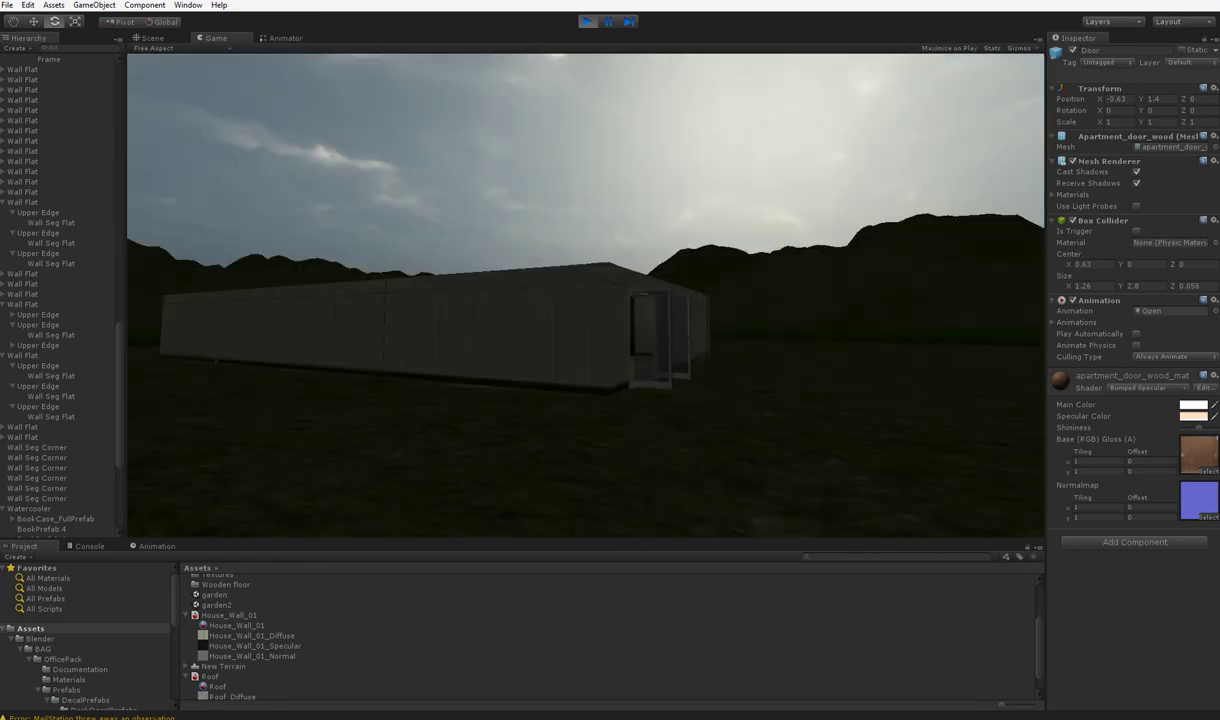
Walk back to the open glass doors and look into the entrance room from outside
{"action": "key", "text": "w"}
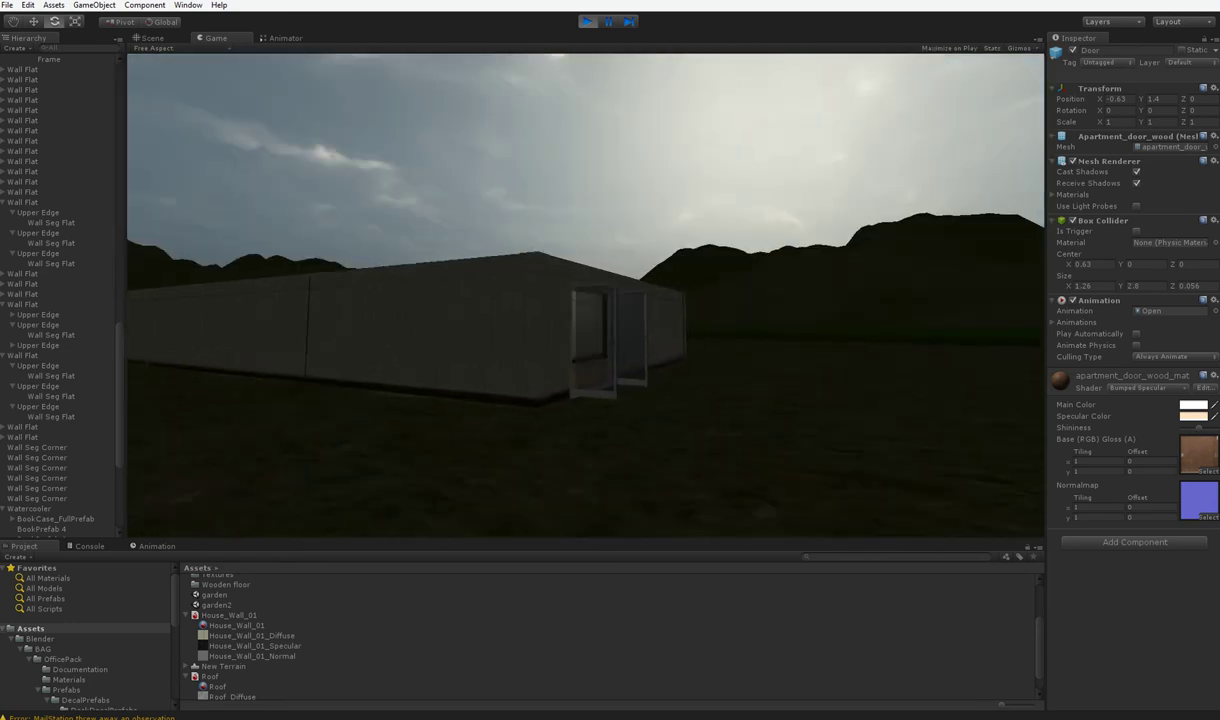
{"action": "key", "text": "w"}
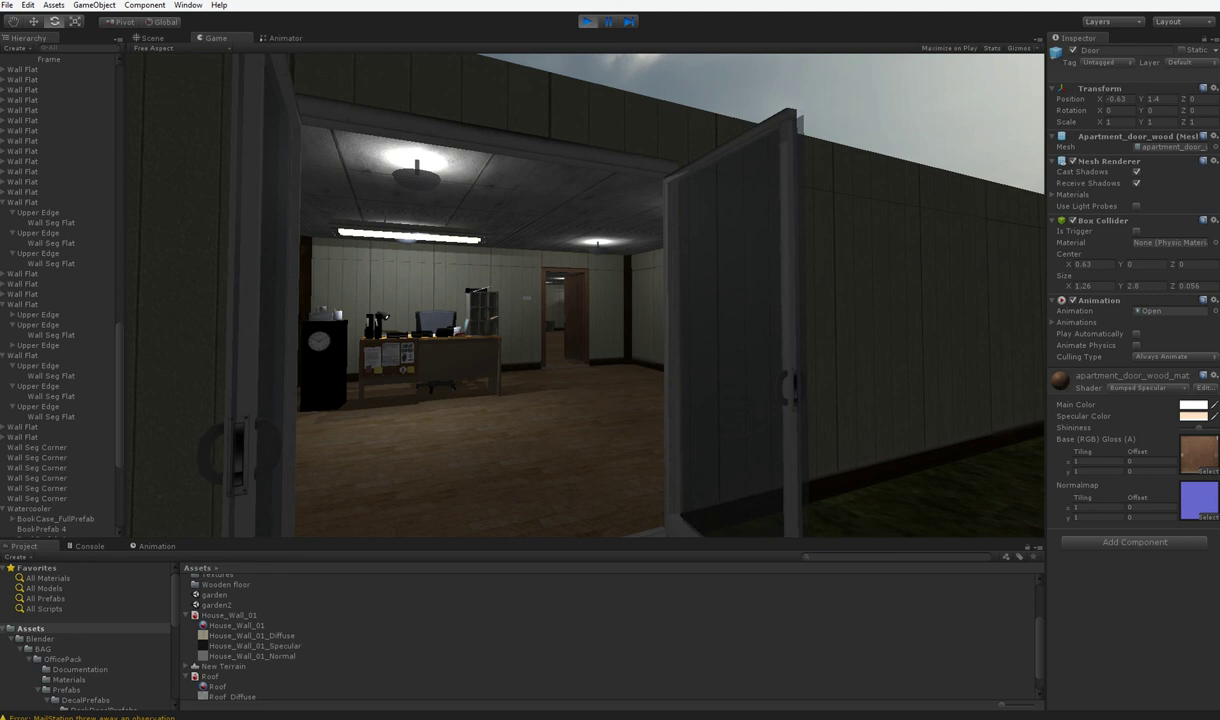
{"action": "key", "text": "w"}
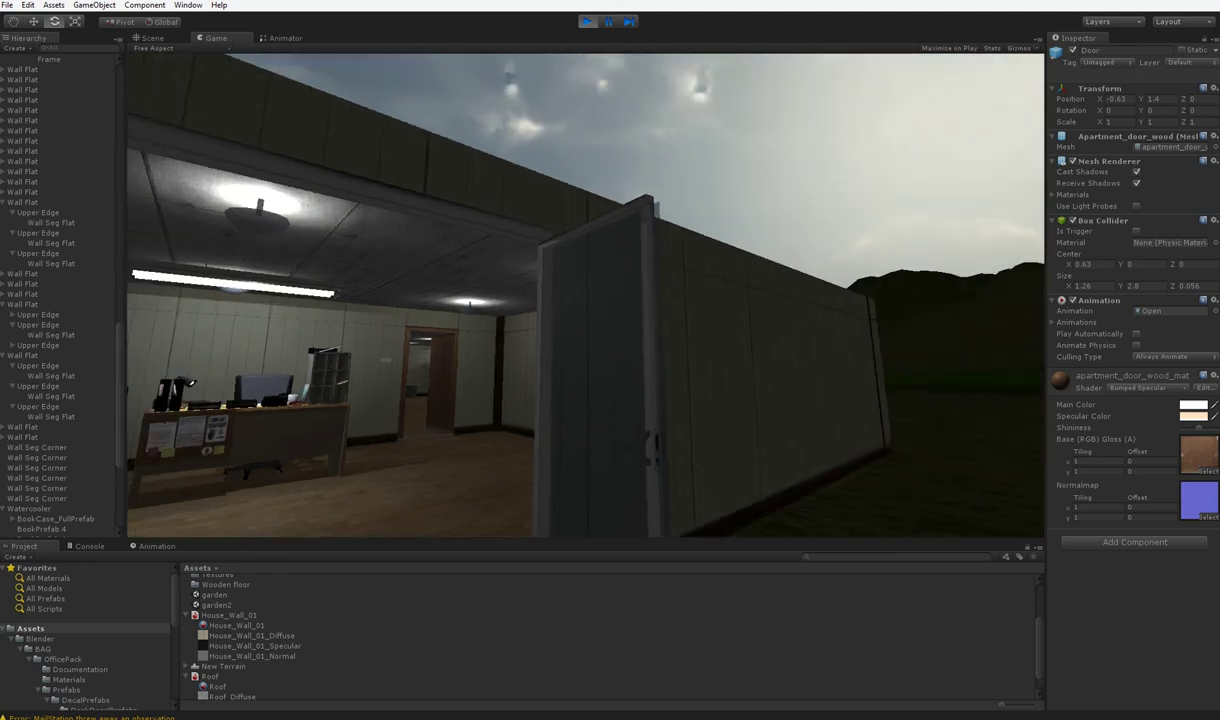